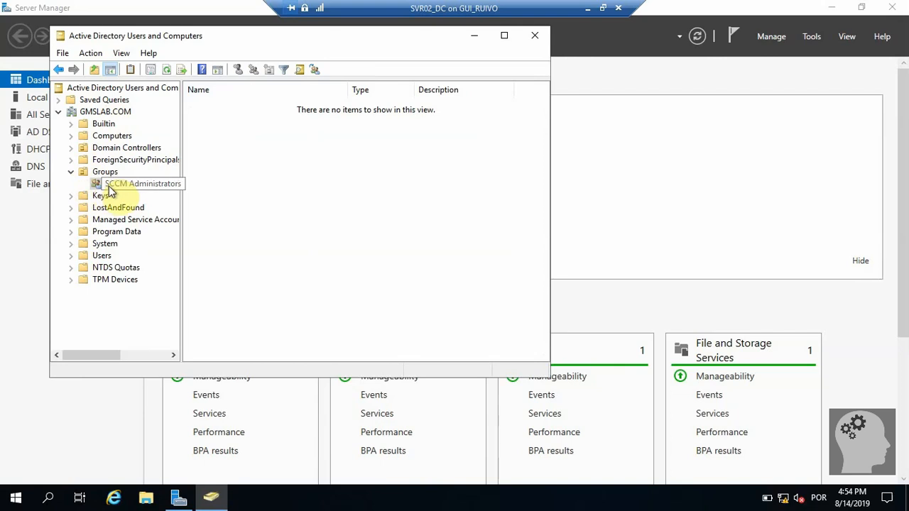
Confirm the SCCM Administrators group's members are SCCM SQL and SCCM USER.
{"action": "right_click", "coordinate": [101, 183]}
{"action": "left_click", "coordinate": [147, 375]}
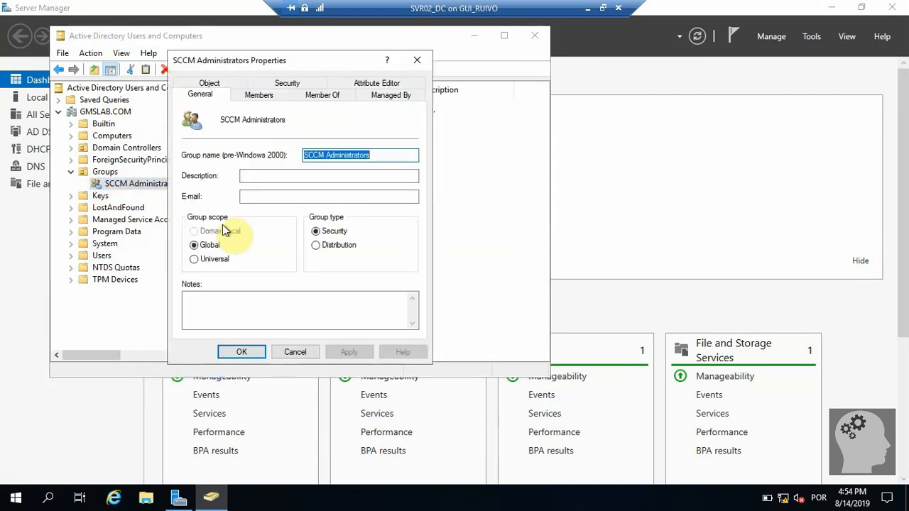
{"action": "left_click", "coordinate": [248, 97]}
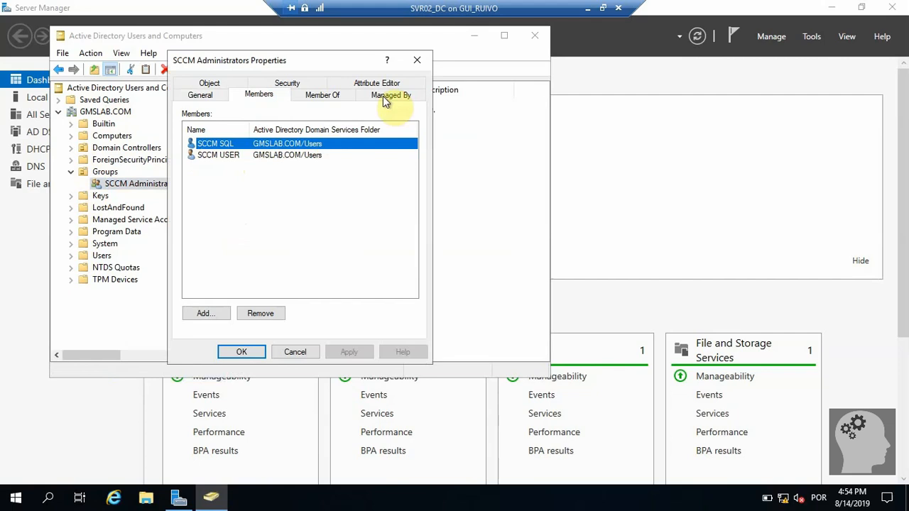
{"action": "left_click", "coordinate": [416, 59]}
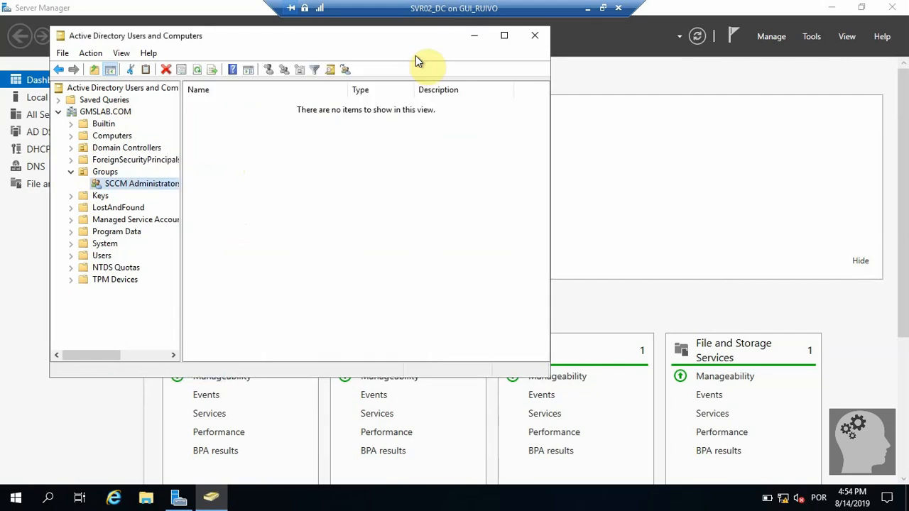
Switch to the SVR01_SCCM VM and launch Computer Management from Server Manager.
{"action": "left_click", "coordinate": [586, 10]}
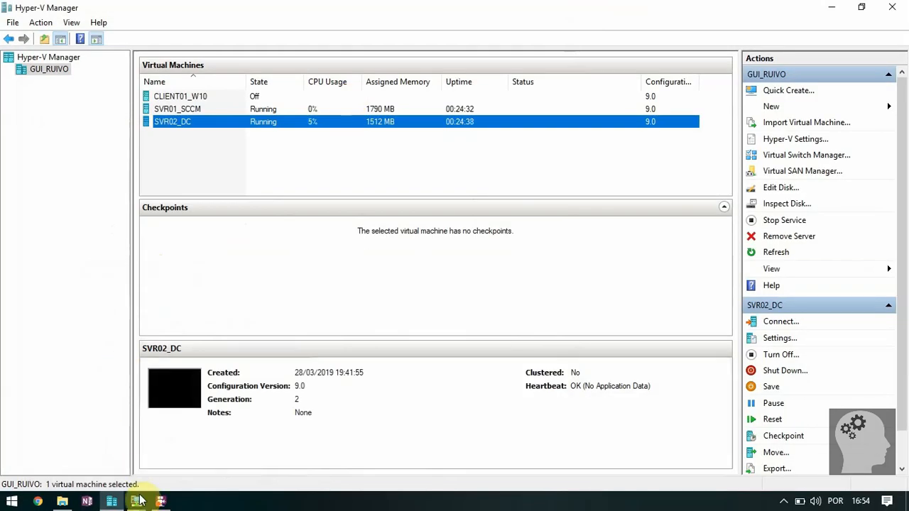
{"action": "mouse_move", "coordinate": [139, 502]}
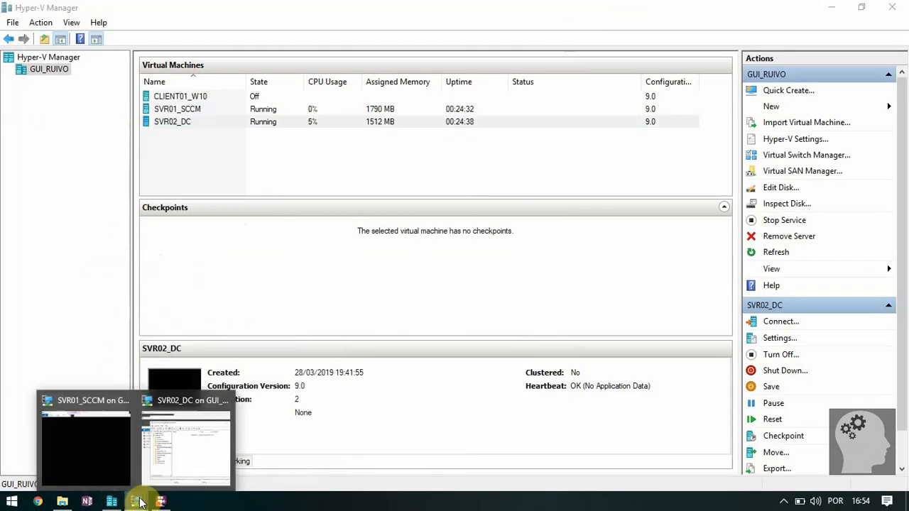
{"action": "left_click", "coordinate": [103, 450]}
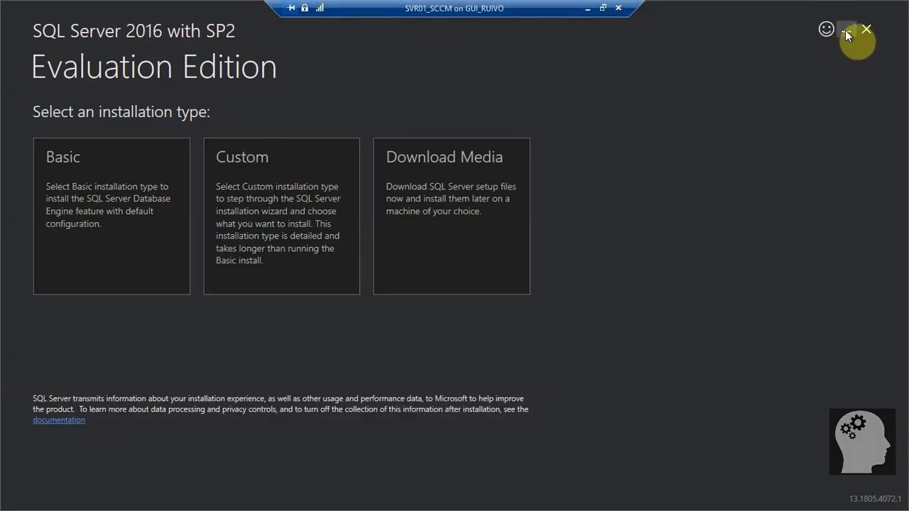
{"action": "left_click", "coordinate": [846, 30]}
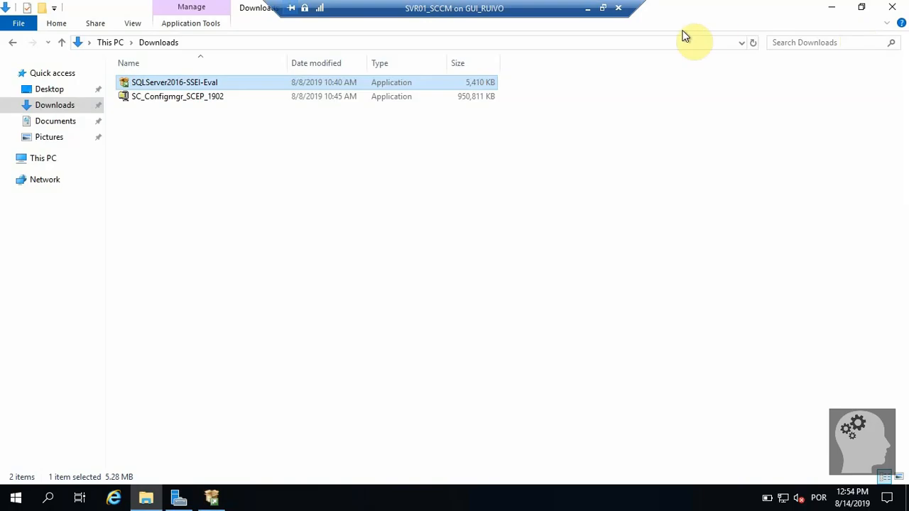
{"action": "left_click", "coordinate": [178, 498]}
{"action": "left_click", "coordinate": [814, 44]}
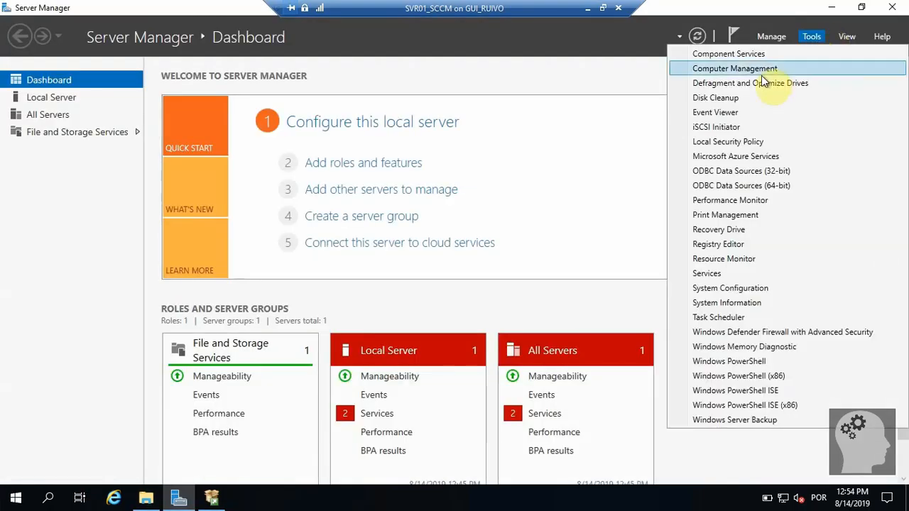
{"action": "left_click", "coordinate": [740, 71]}
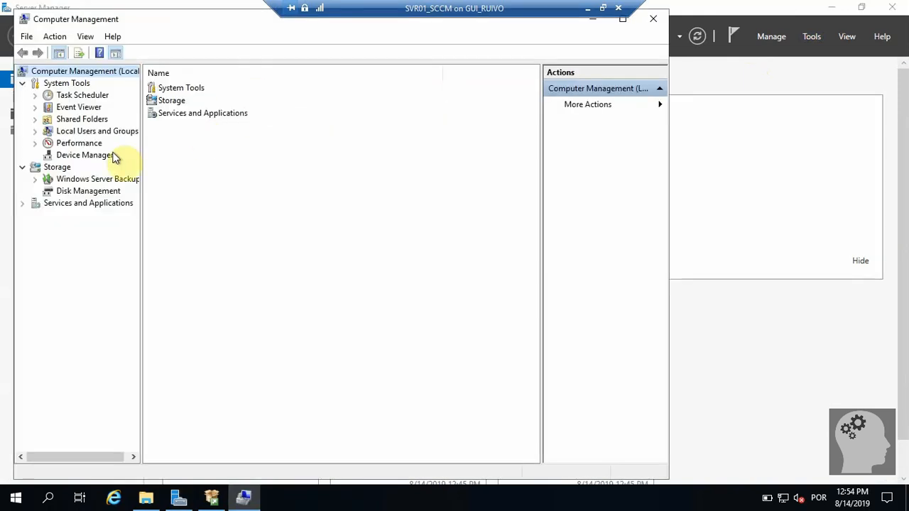
Verify GMSLAB\SCCM Administrators is a member of the local Administrators group.
{"action": "left_click", "coordinate": [74, 135]}
{"action": "double_click", "coordinate": [160, 101]}
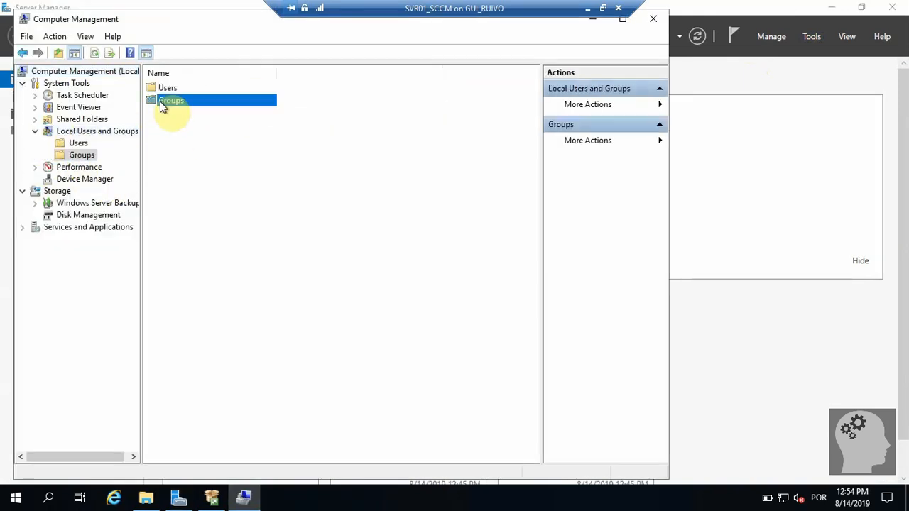
{"action": "left_click", "coordinate": [185, 103]}
{"action": "double_click", "coordinate": [184, 103]}
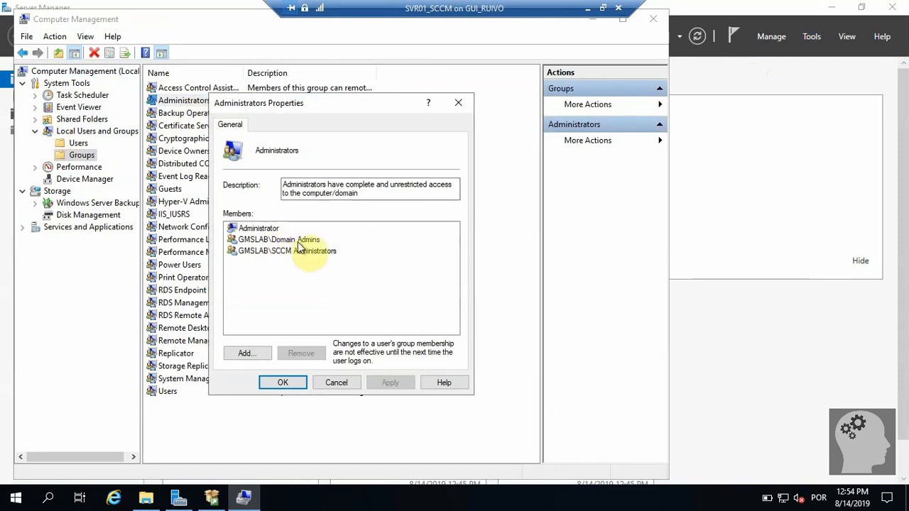
{"action": "left_click", "coordinate": [299, 250]}
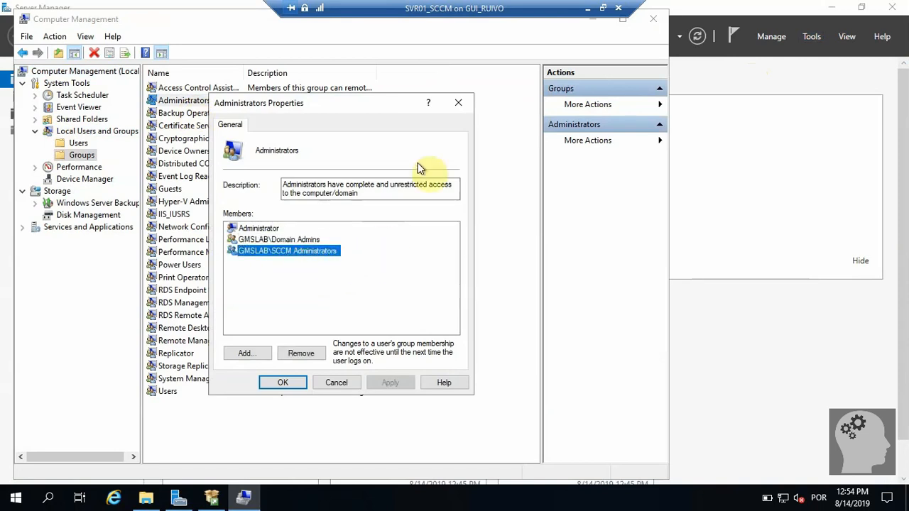
{"action": "left_click", "coordinate": [458, 103]}
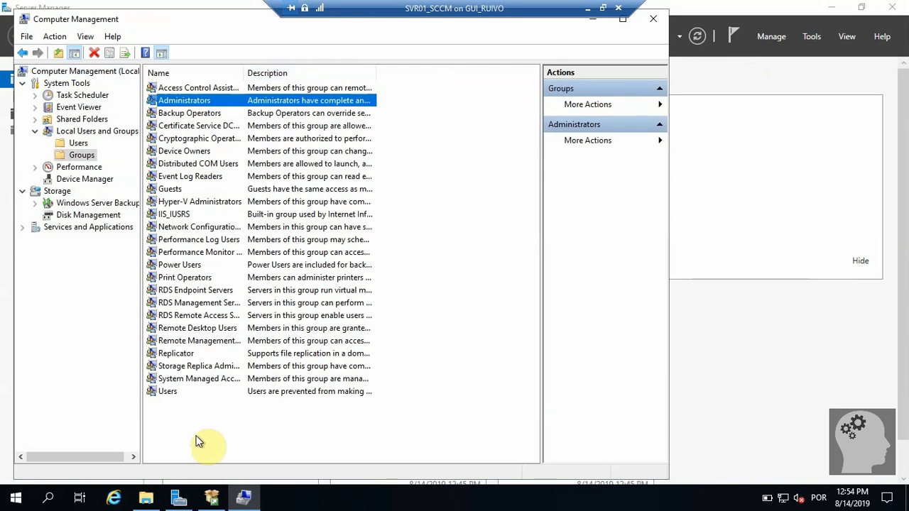
Download the Custom SQL Server 2016 media to C:\SQLServer2016Media.
{"action": "left_click", "coordinate": [212, 498]}
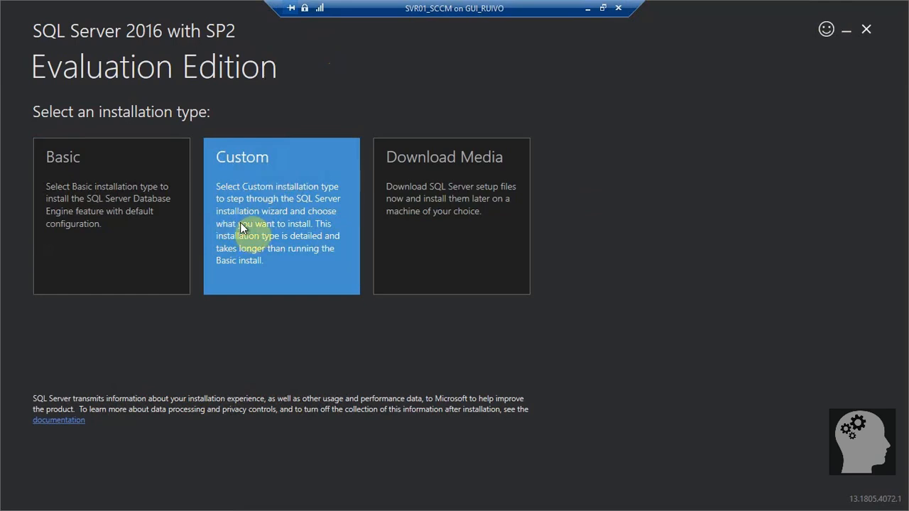
{"action": "left_click", "coordinate": [305, 265]}
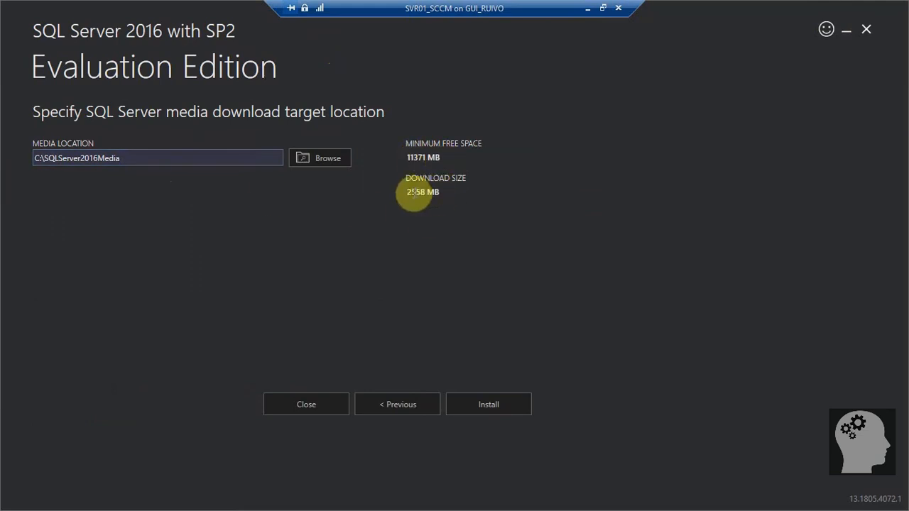
{"action": "left_click", "coordinate": [487, 406]}
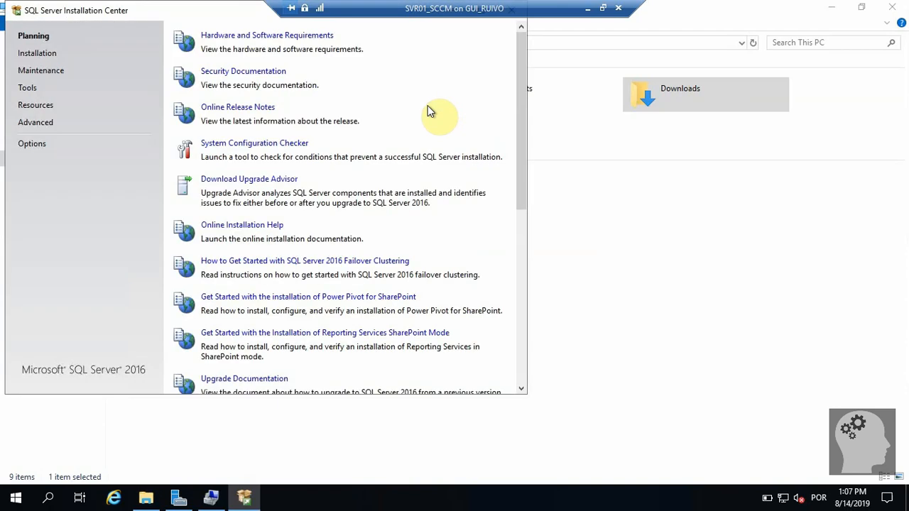
Start a new stand-alone SQL Server installation from the Installation page.
{"action": "left_click", "coordinate": [39, 57]}
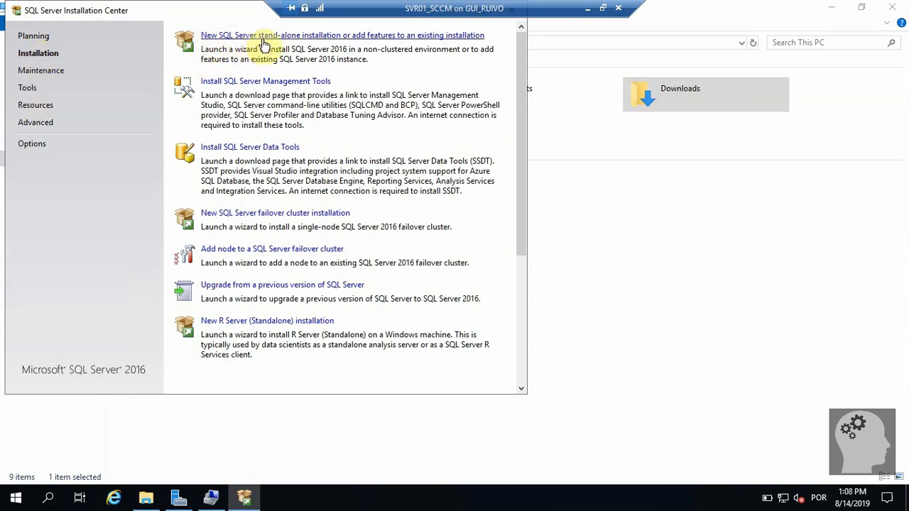
{"action": "left_click", "coordinate": [373, 35]}
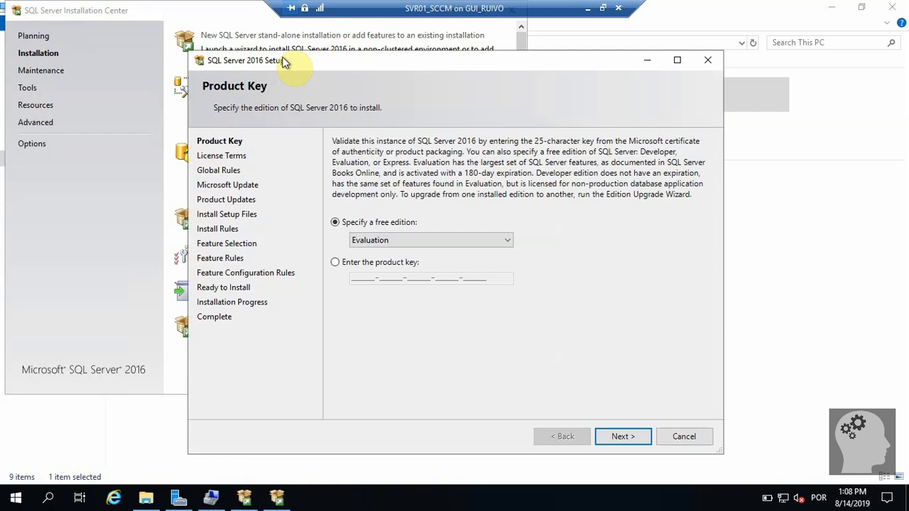
Keep the Evaluation free edition on the Product Key page.
{"action": "left_click", "coordinate": [424, 242]}
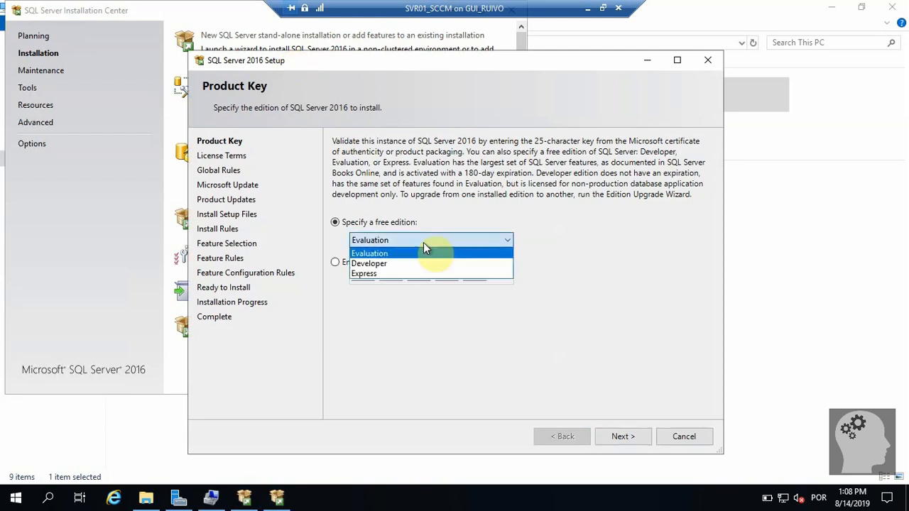
{"action": "left_click", "coordinate": [538, 238]}
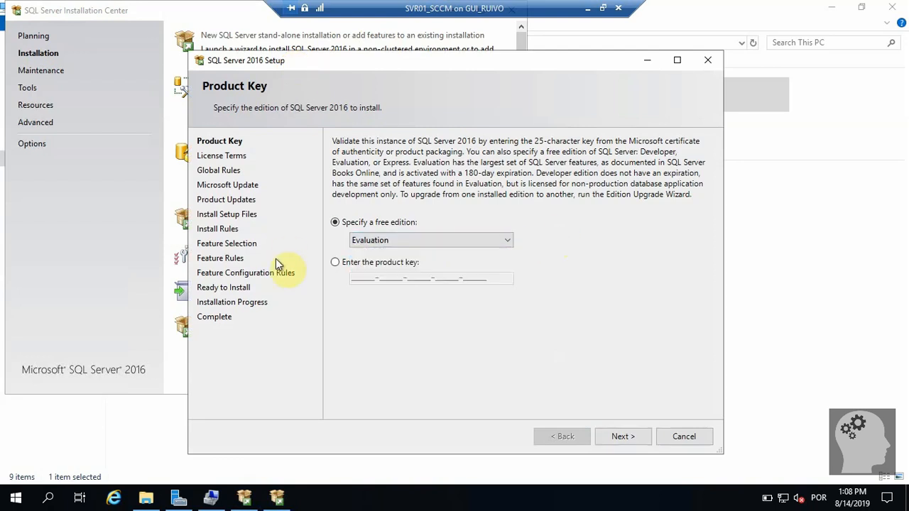
{"action": "left_click", "coordinate": [405, 239]}
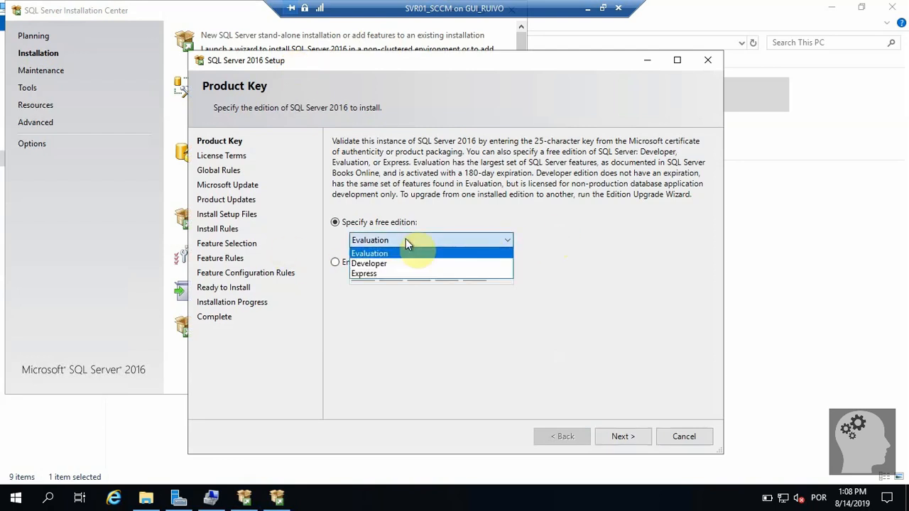
{"action": "left_click", "coordinate": [595, 238]}
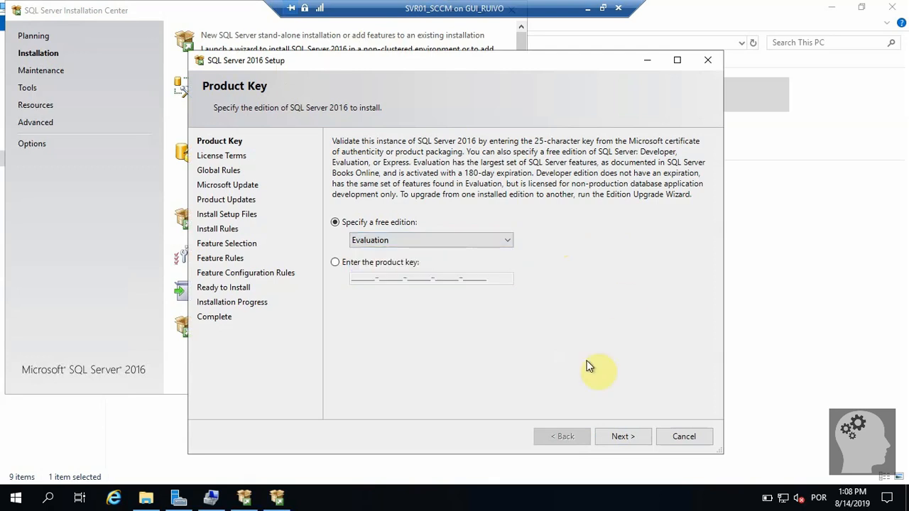
{"action": "left_click", "coordinate": [616, 438]}
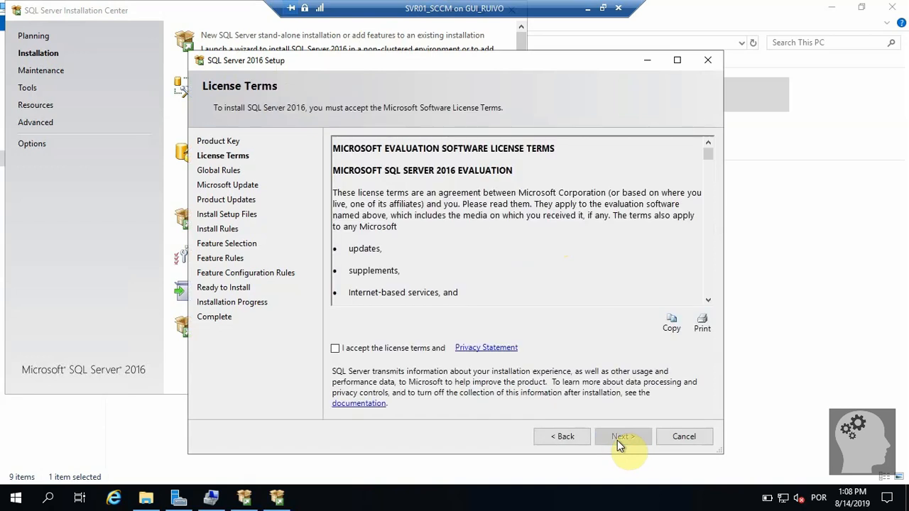
Accept the license terms and proceed without checking for SQL Server product updates.
{"action": "left_click", "coordinate": [335, 348]}
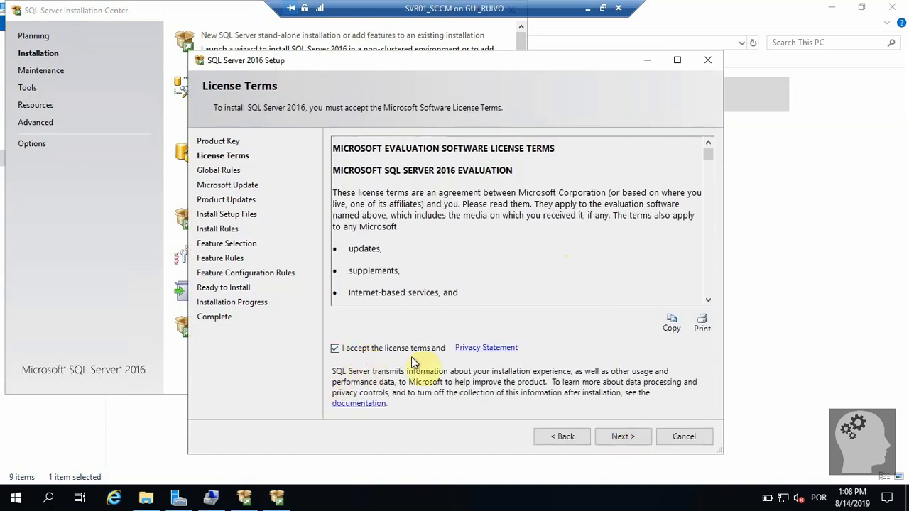
{"action": "left_click", "coordinate": [601, 436]}
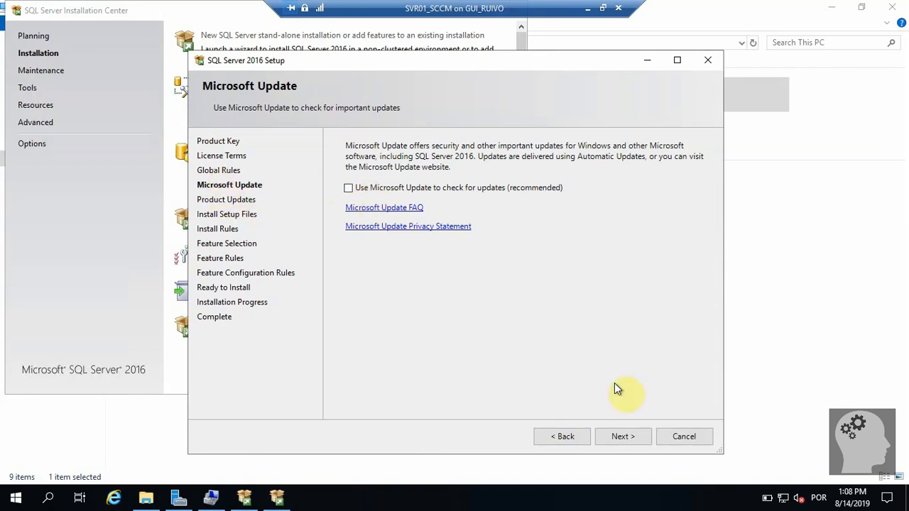
{"action": "left_click", "coordinate": [620, 436]}
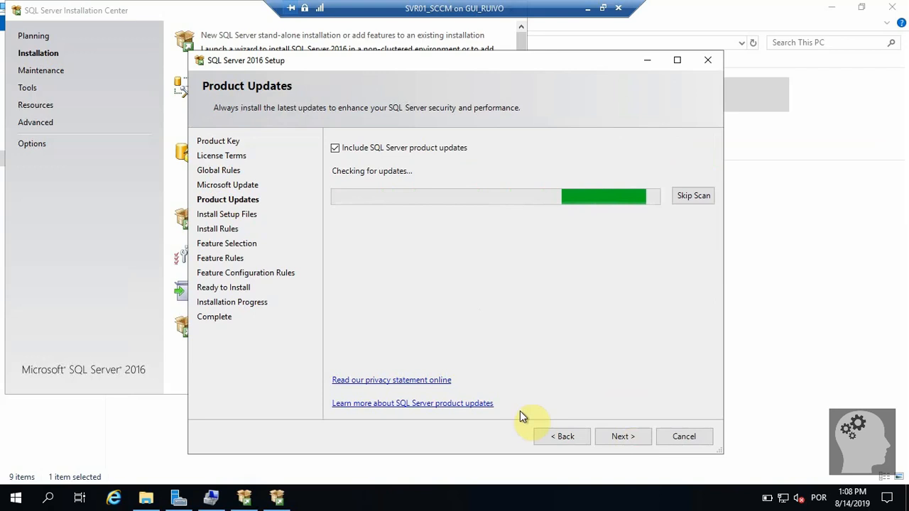
{"action": "left_click", "coordinate": [336, 148]}
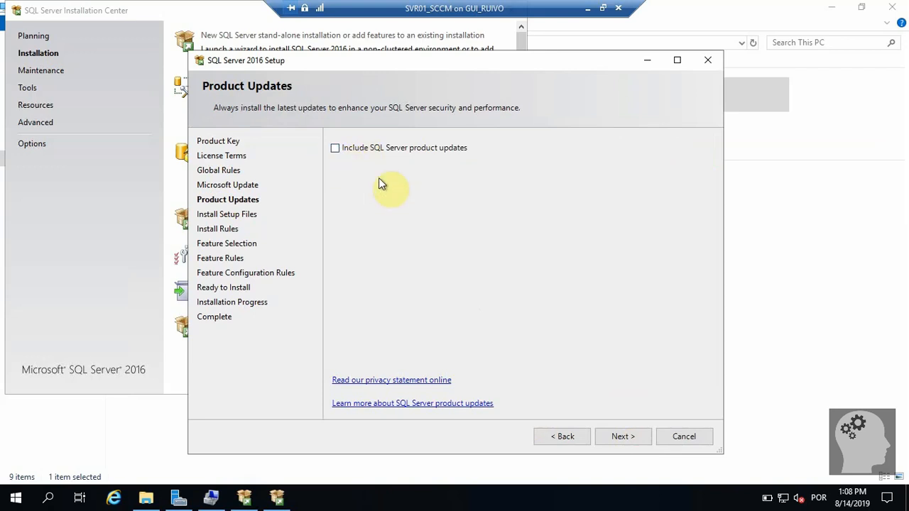
{"action": "left_click", "coordinate": [620, 438]}
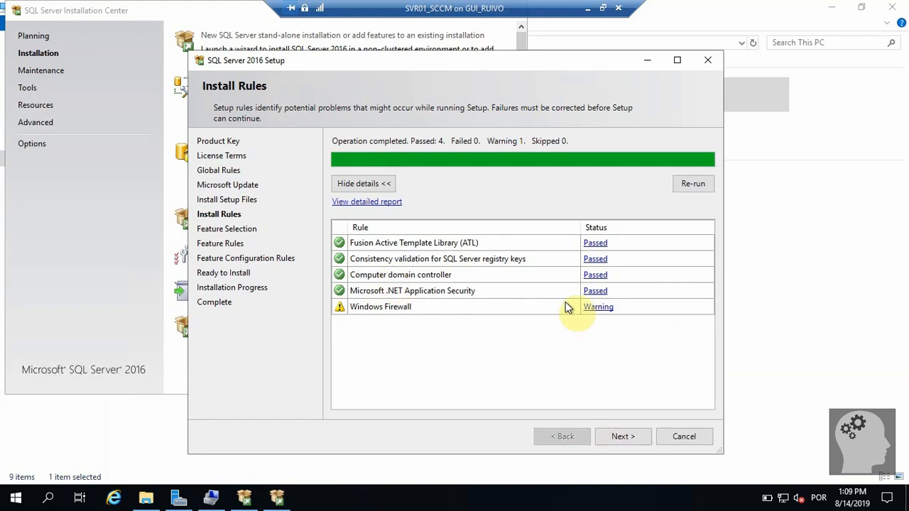
Select Database Engine Services and Reporting Services - Native, keeping the default MSSQLSERVER instance.
{"action": "left_click", "coordinate": [623, 436]}
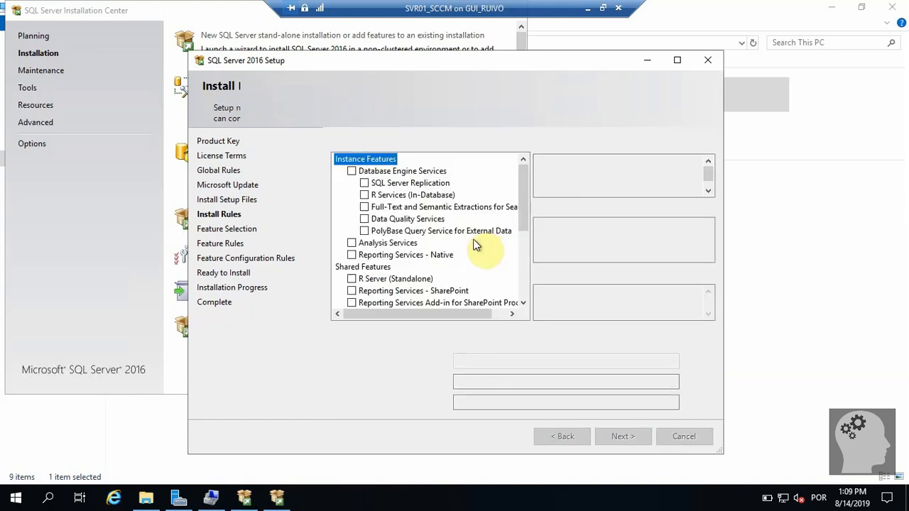
{"action": "left_click", "coordinate": [351, 171]}
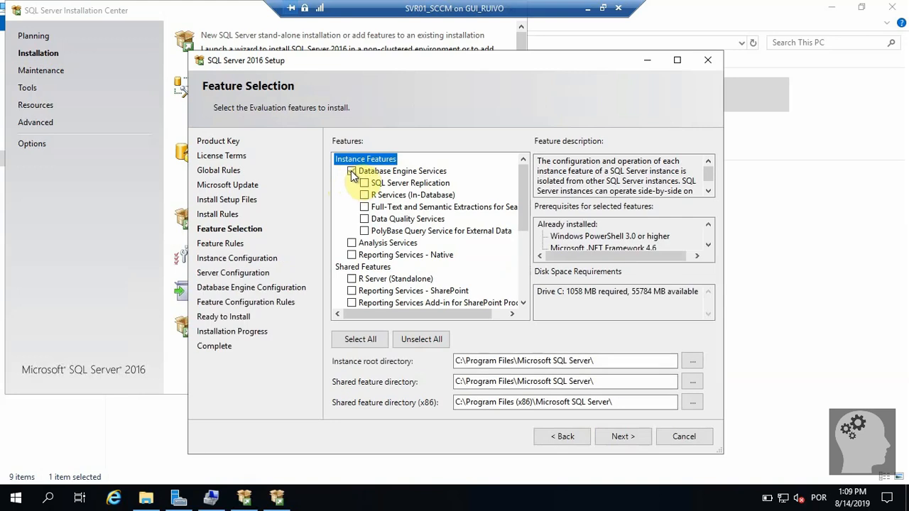
{"action": "left_click", "coordinate": [351, 254]}
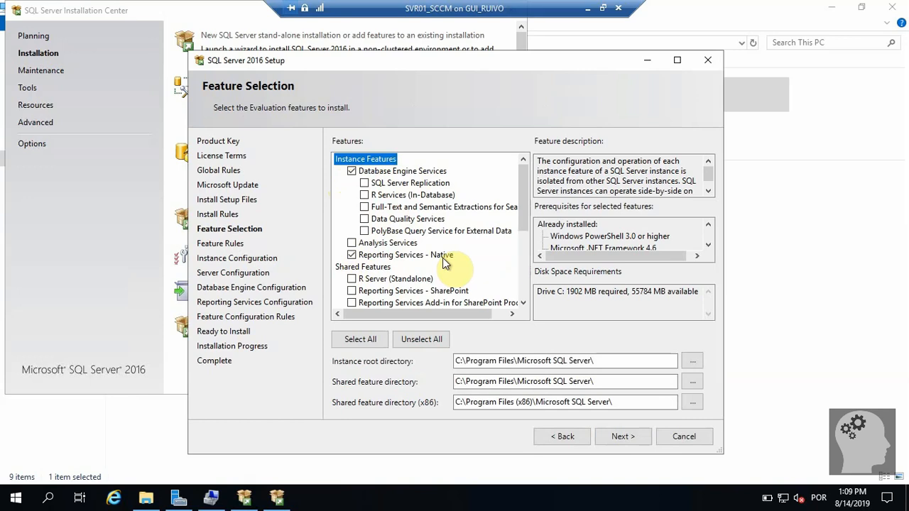
{"action": "left_click", "coordinate": [626, 437]}
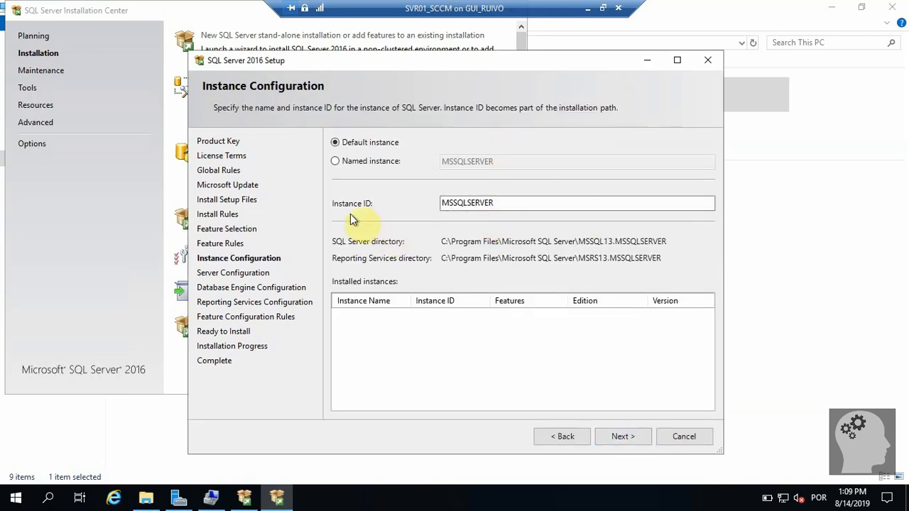
{"action": "left_click", "coordinate": [615, 437]}
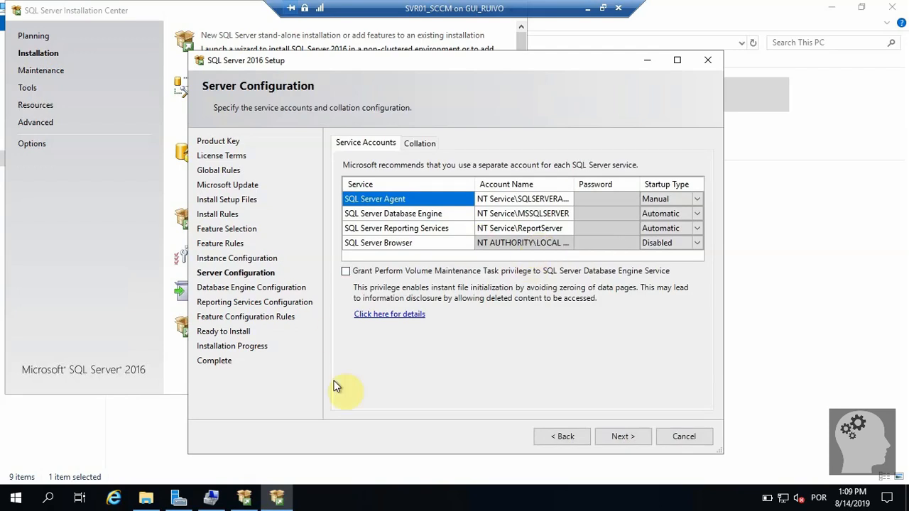
Search the directory for sccm accounts for the Agent, supplying Administrator network credentials.
{"action": "left_click", "coordinate": [561, 200]}
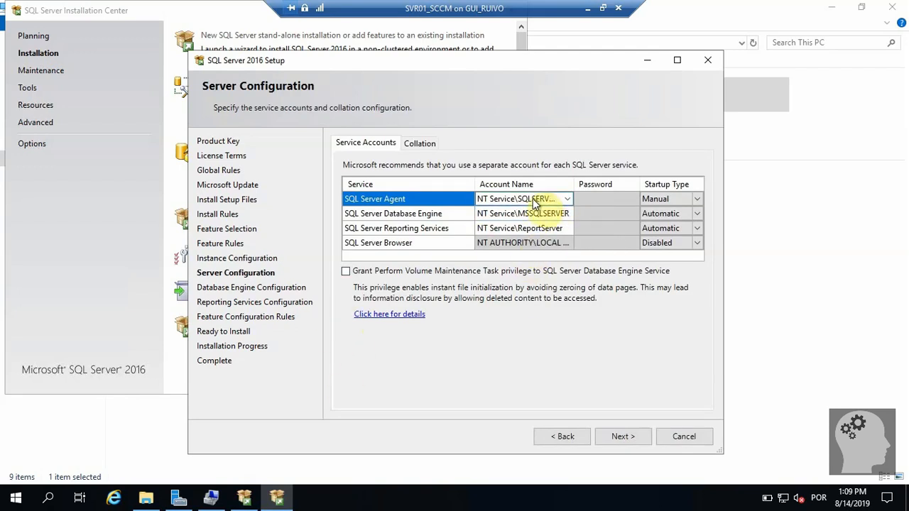
{"action": "left_click", "coordinate": [572, 201]}
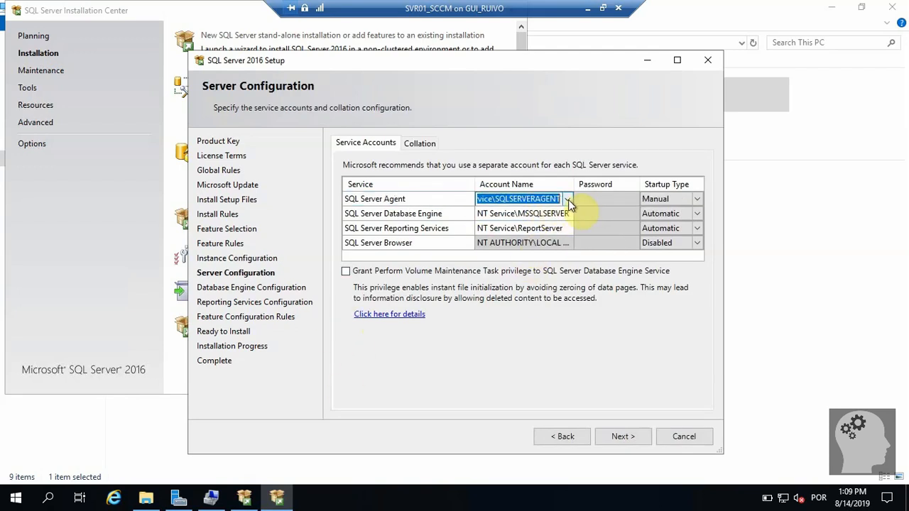
{"action": "left_click", "coordinate": [568, 200]}
{"action": "left_click", "coordinate": [536, 223]}
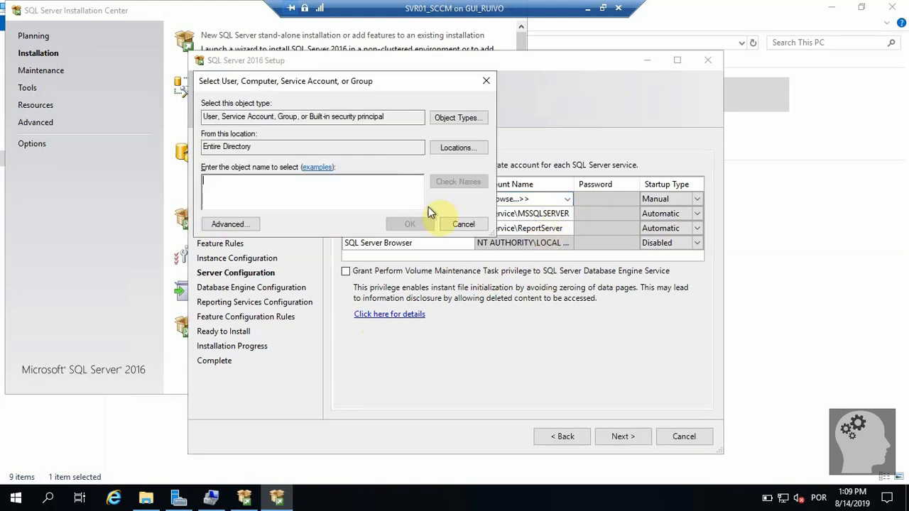
{"action": "type", "text": "scmc"}
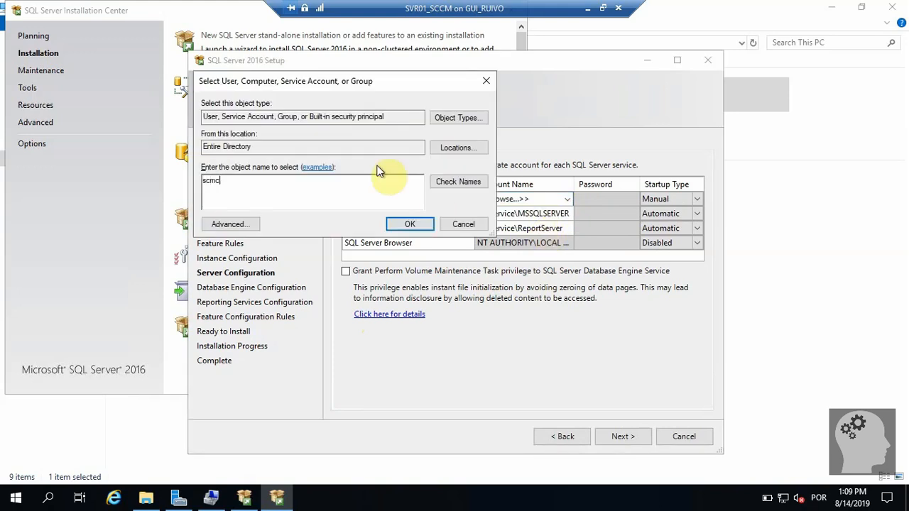
{"action": "key", "text": "BackSpace"}
{"action": "key", "text": "BackSpace"}
{"action": "type", "text": "cm"}
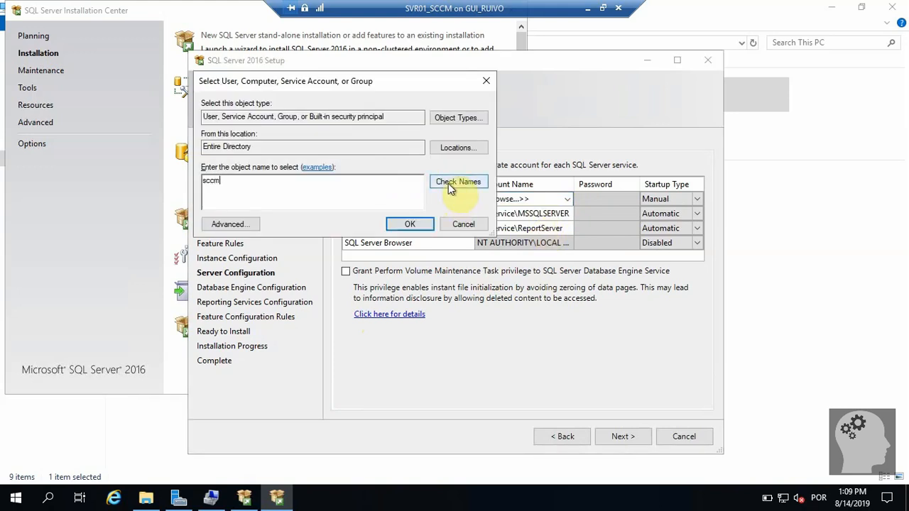
{"action": "left_click", "coordinate": [454, 183]}
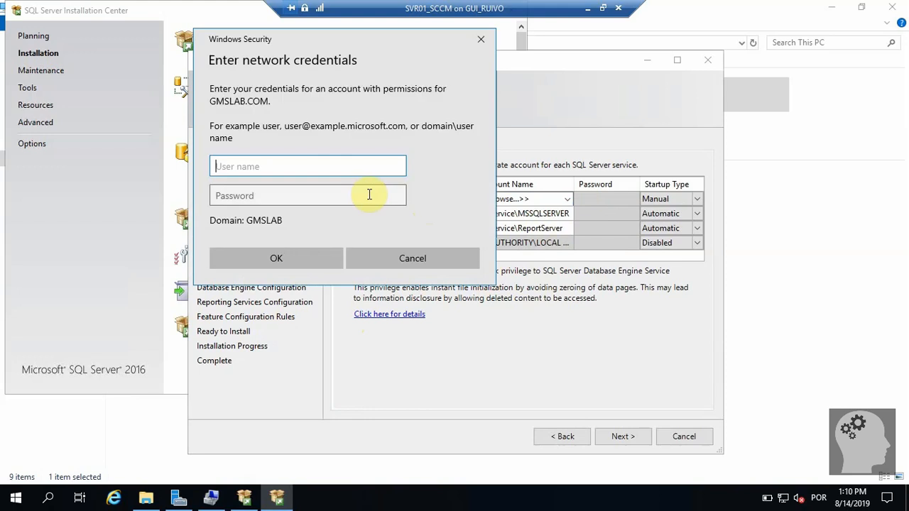
{"action": "type", "text": "Administrator"}
{"action": "key", "text": "Tab"}
{"action": "type", "text": "•••••••"}
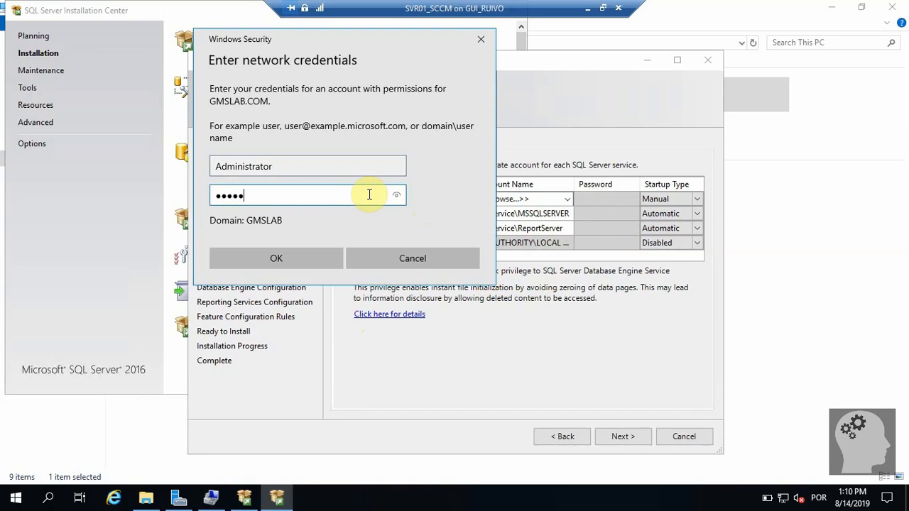
{"action": "key", "text": "Return"}
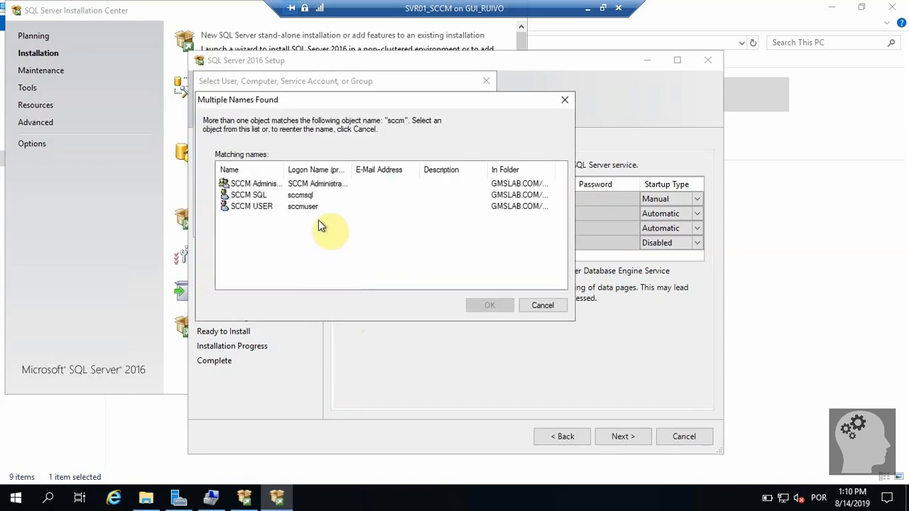
Set SCCM SQL as the SQL Server Agent account and enter its password.
{"action": "left_click", "coordinate": [248, 196]}
{"action": "double_click", "coordinate": [248, 197]}
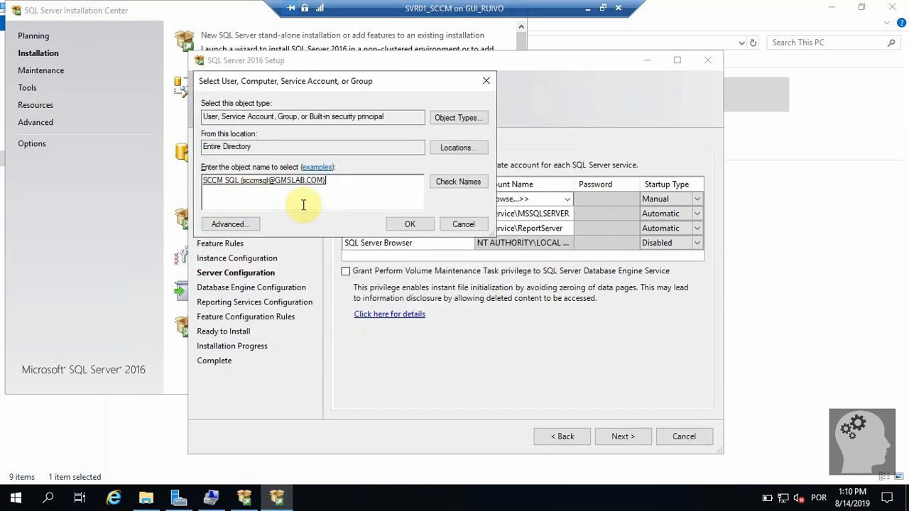
{"action": "left_click", "coordinate": [412, 223]}
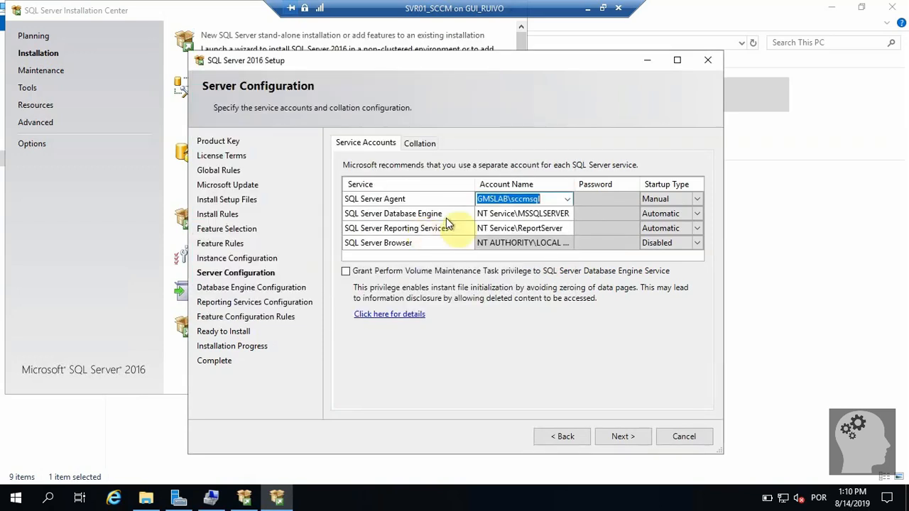
{"action": "left_click", "coordinate": [604, 199]}
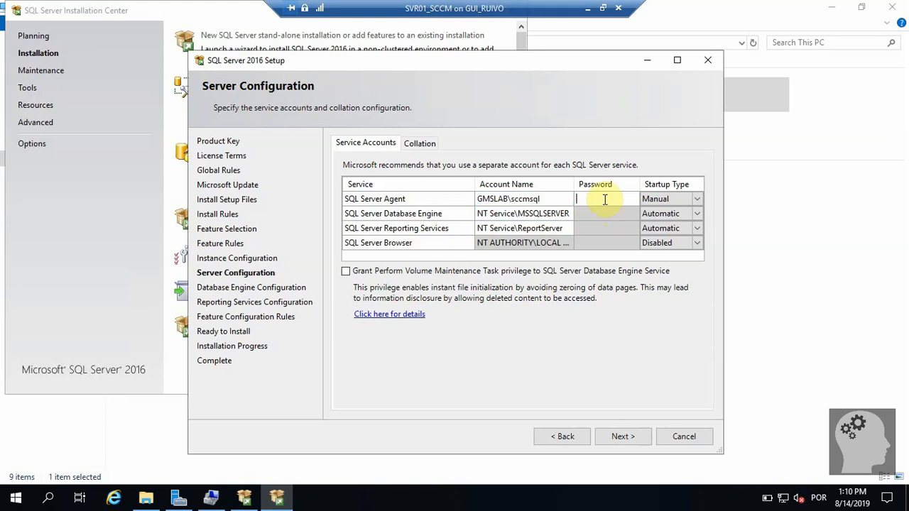
{"action": "type", "text": "•••••••"}
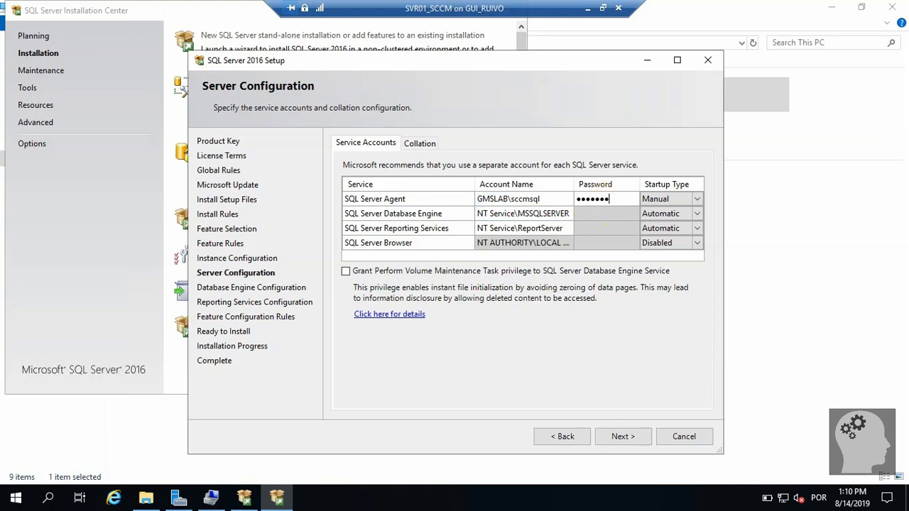
{"action": "type", "text": "•"}
{"action": "key", "text": "Tab"}
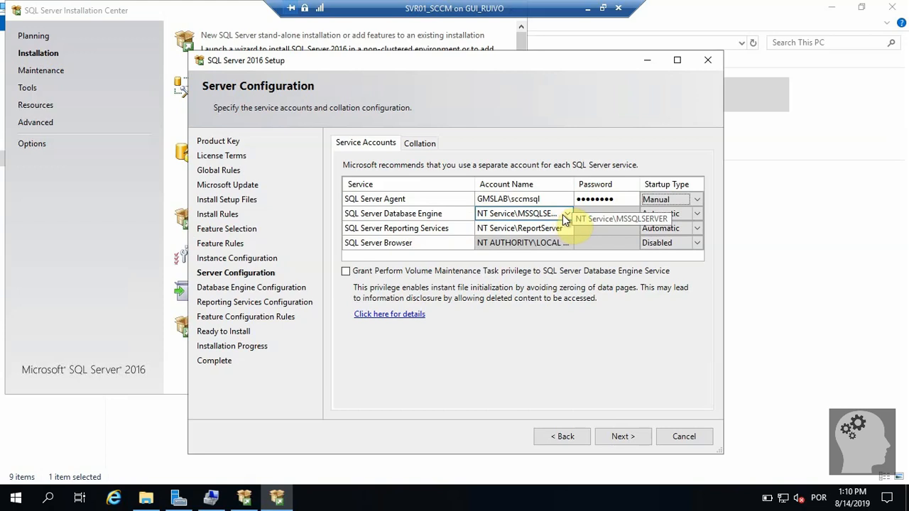
Toggle the SQL Server Agent startup type to Automatic and back to Manual.
{"action": "left_click", "coordinate": [694, 199]}
{"action": "left_click", "coordinate": [687, 210]}
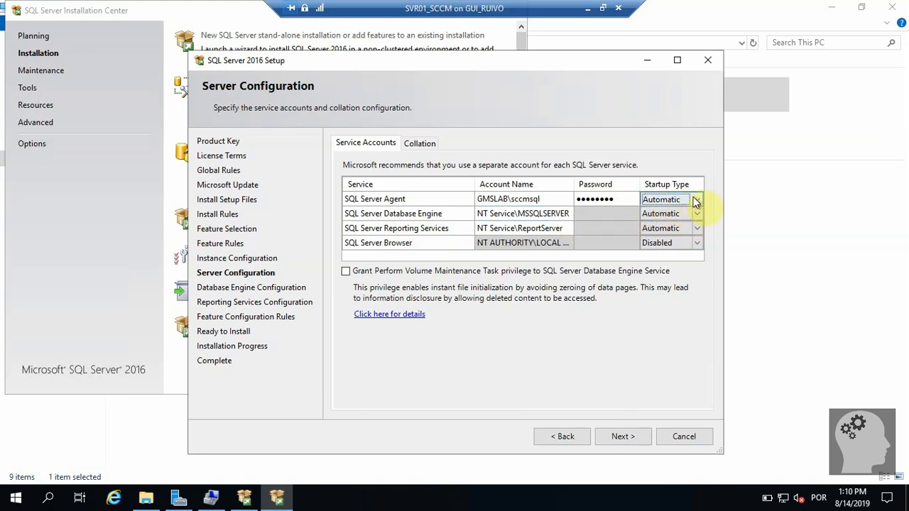
{"action": "left_click", "coordinate": [695, 200]}
{"action": "left_click", "coordinate": [675, 237]}
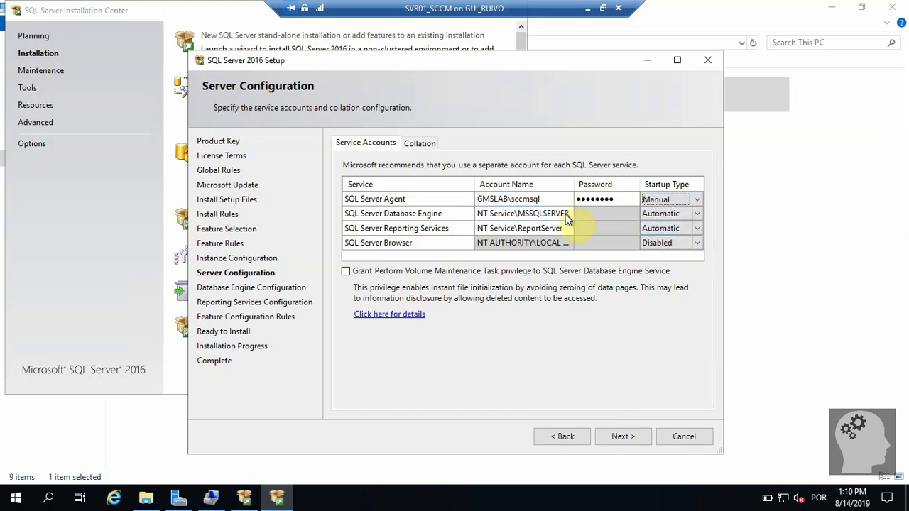
{"action": "left_click", "coordinate": [565, 214]}
{"action": "left_click", "coordinate": [568, 215]}
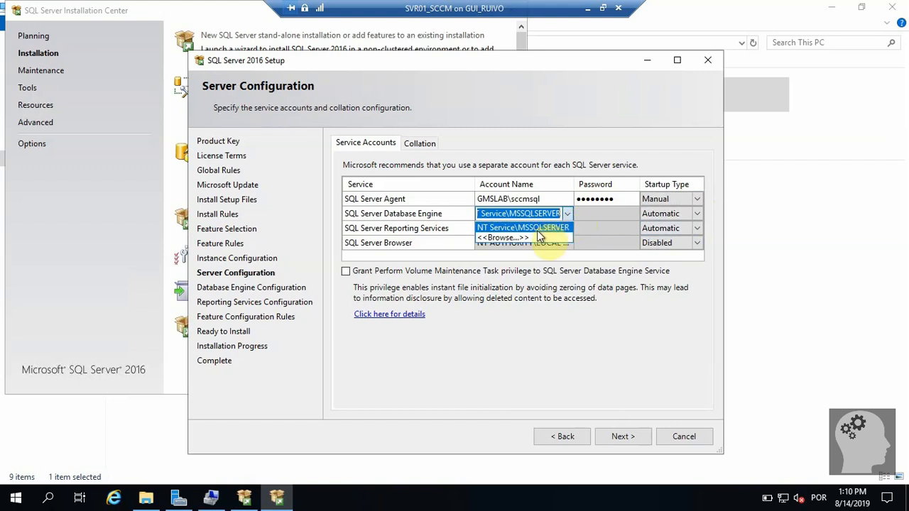
Run the Database Engine service as SCCM SQL and enter its password.
{"action": "left_click", "coordinate": [537, 240]}
{"action": "type", "text": "sccm"}
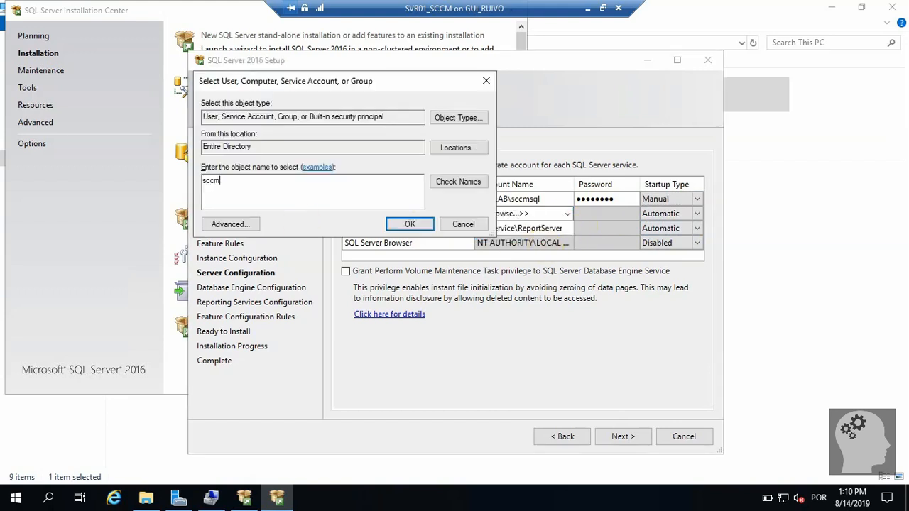
{"action": "key", "text": "Tab"}
{"action": "key", "text": "Return"}
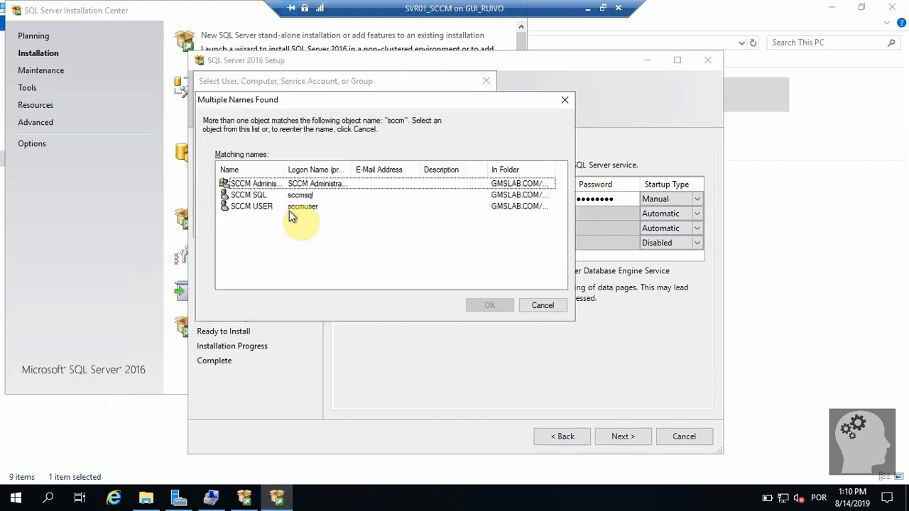
{"action": "double_click", "coordinate": [254, 196]}
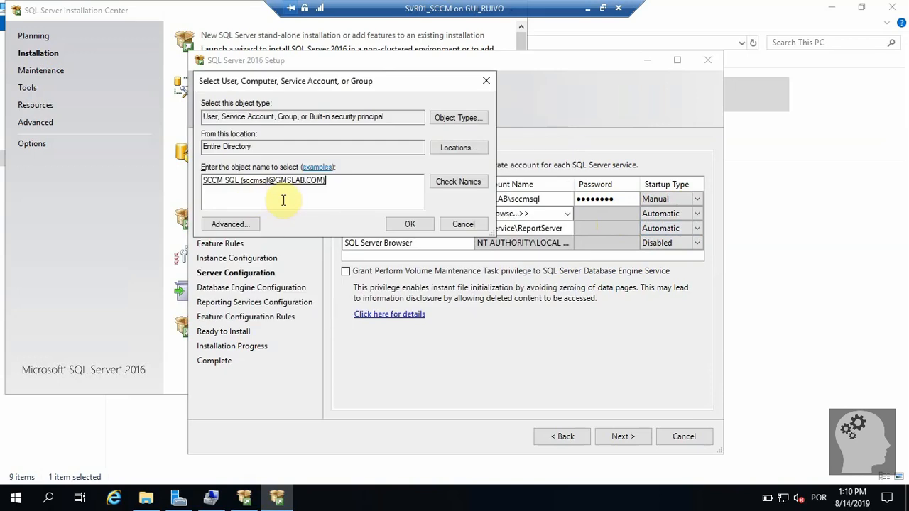
{"action": "left_click", "coordinate": [407, 225]}
{"action": "left_click", "coordinate": [615, 214]}
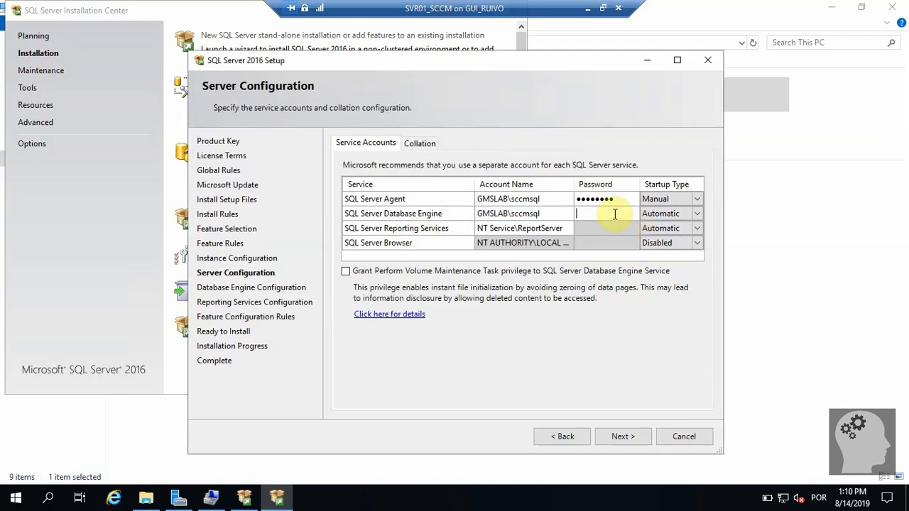
{"action": "type", "text": "••••••••"}
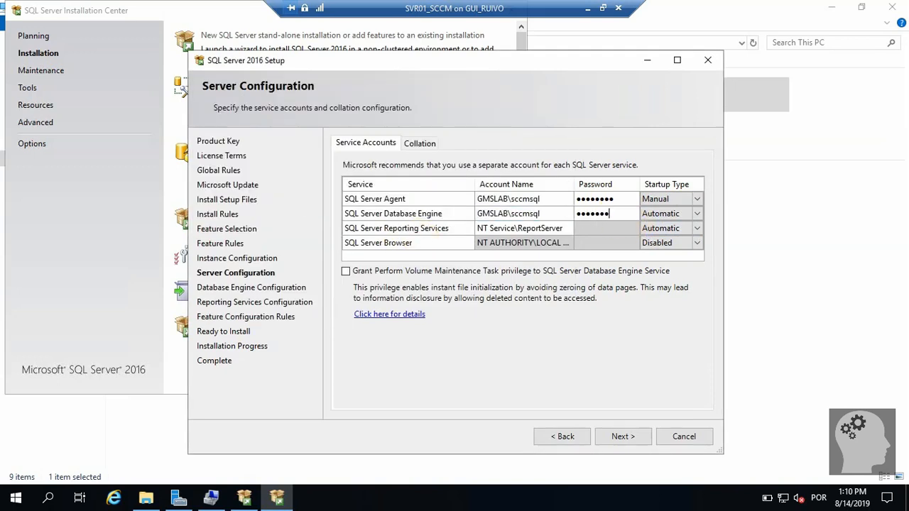
{"action": "key", "text": "BackSpace"}
{"action": "key", "text": "BackSpace"}
{"action": "key", "text": "BackSpace"}
{"action": "key", "text": "BackSpace"}
{"action": "key", "text": "BackSpace"}
{"action": "key", "text": "BackSpace"}
{"action": "key", "text": "BackSpace"}
{"action": "key", "text": "BackSpace"}
{"action": "type", "text": "•••••••"}
Run Reporting Services as SCCM SQL with its password and continue to Database Engine Configuration.
{"action": "left_click", "coordinate": [558, 232]}
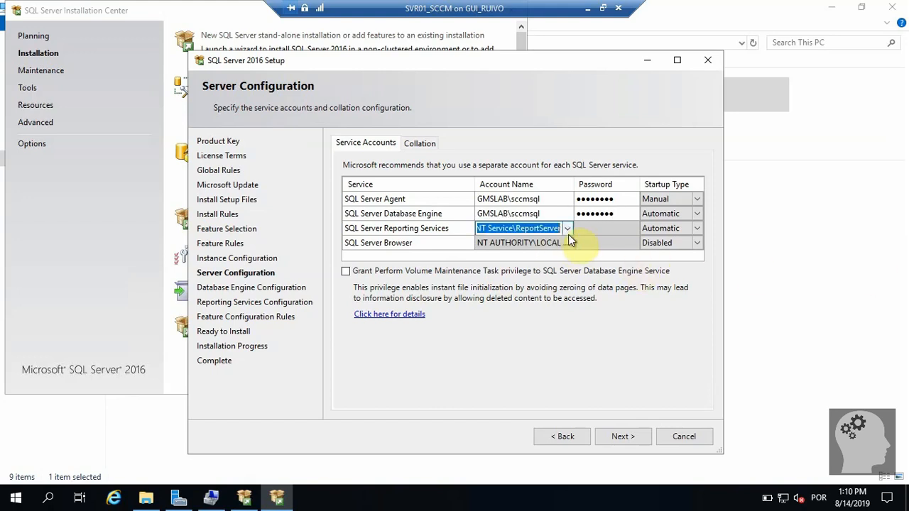
{"action": "left_click", "coordinate": [559, 232]}
{"action": "left_click", "coordinate": [557, 252]}
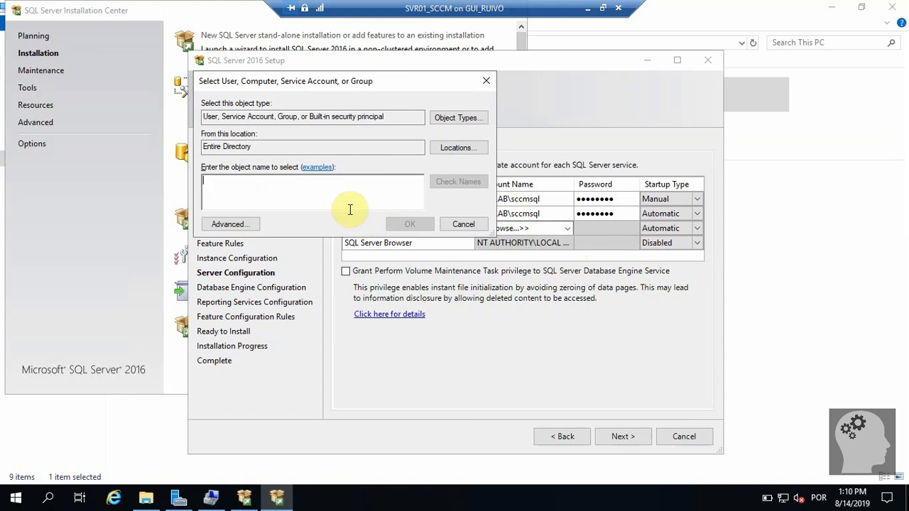
{"action": "type", "text": "sccm"}
{"action": "key", "text": "Return"}
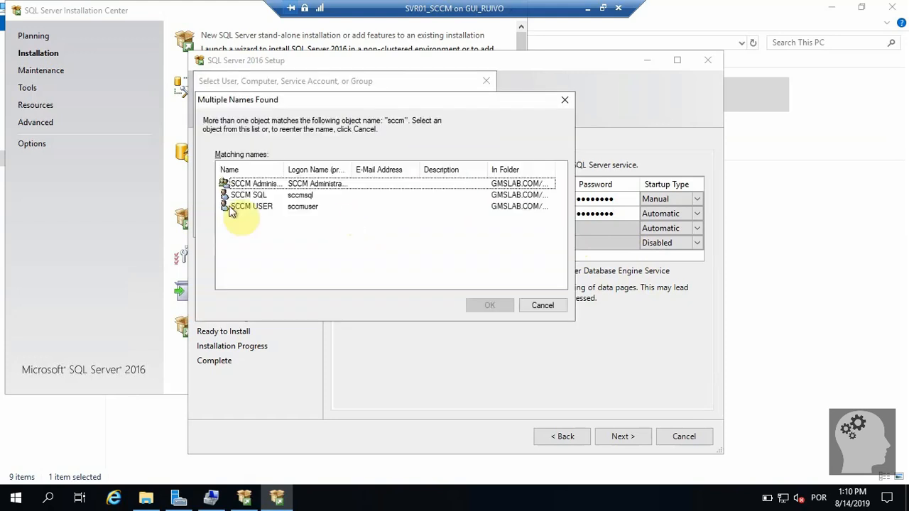
{"action": "double_click", "coordinate": [245, 195]}
{"action": "left_click", "coordinate": [608, 226]}
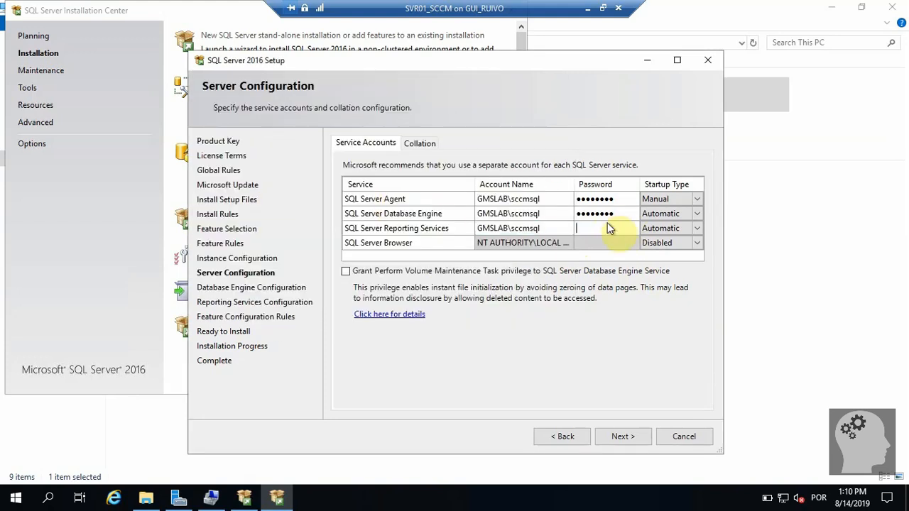
{"action": "type", "text": "password"}
{"action": "left_click", "coordinate": [624, 436]}
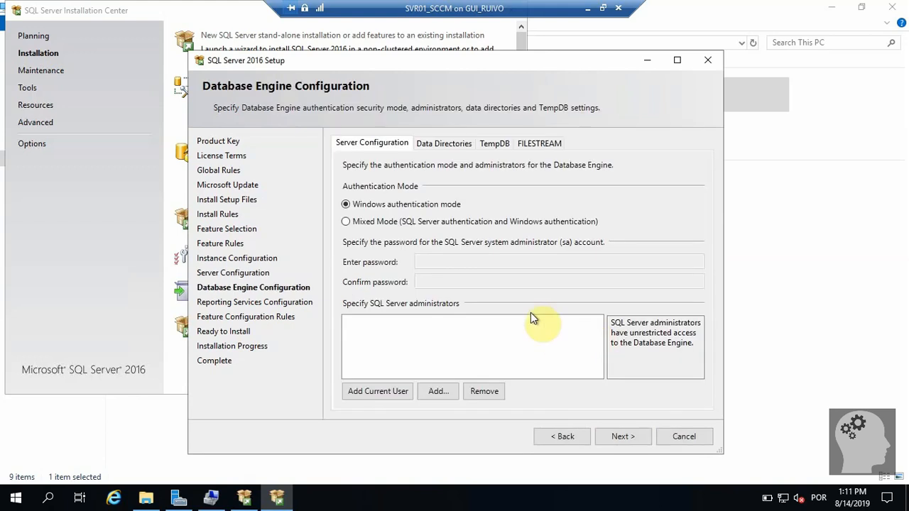
{"action": "left_click", "coordinate": [561, 438]}
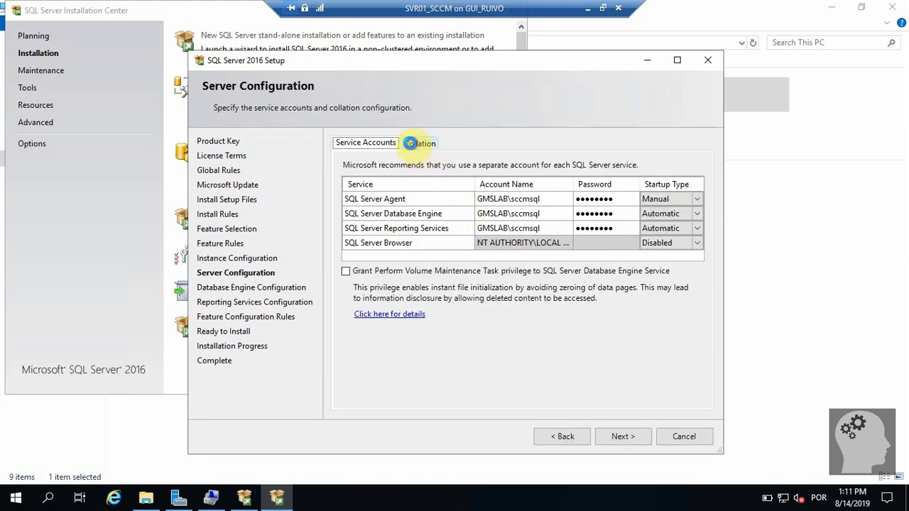
{"action": "left_click", "coordinate": [409, 143]}
{"action": "left_click_drag", "start_coordinate": [458, 185], "coordinate": [343, 185]}
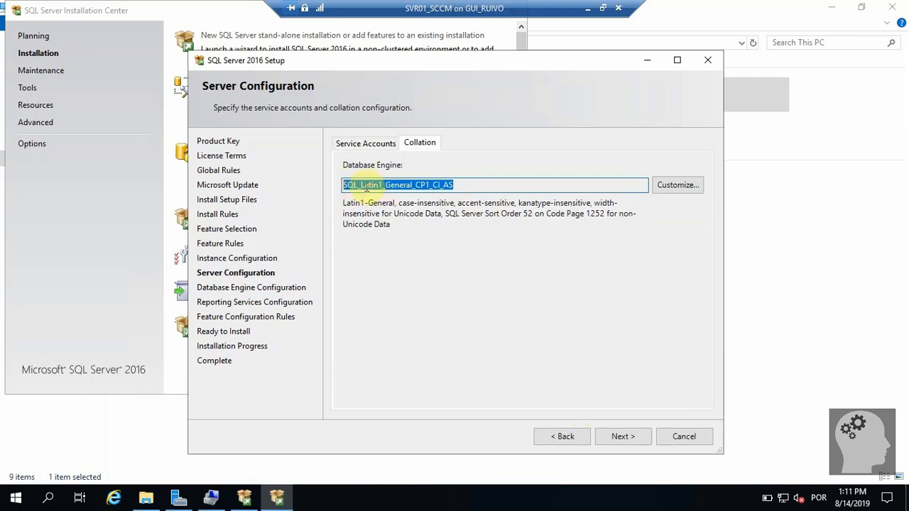
{"action": "left_click", "coordinate": [354, 150]}
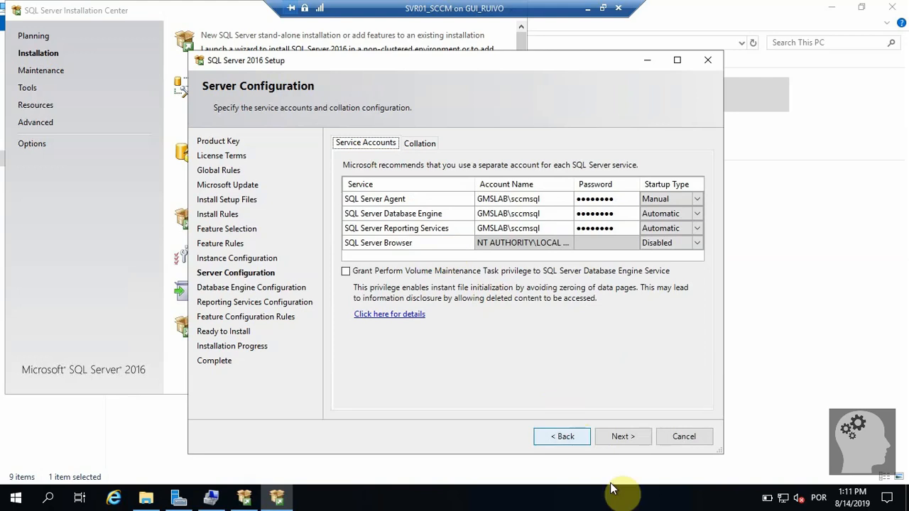
{"action": "left_click", "coordinate": [622, 437]}
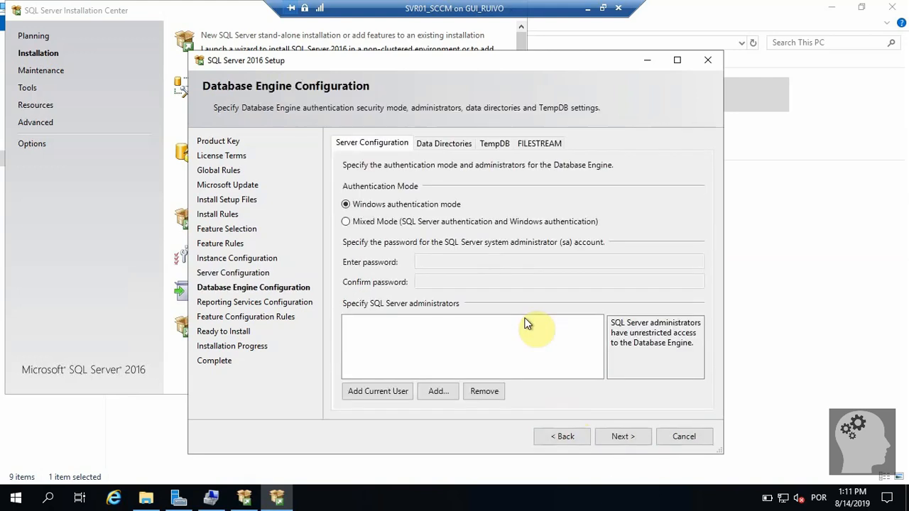
Switch to Mixed Mode and add GMSLAB\SCCM Administrators as a SQL Server administrator.
{"action": "left_click", "coordinate": [380, 223]}
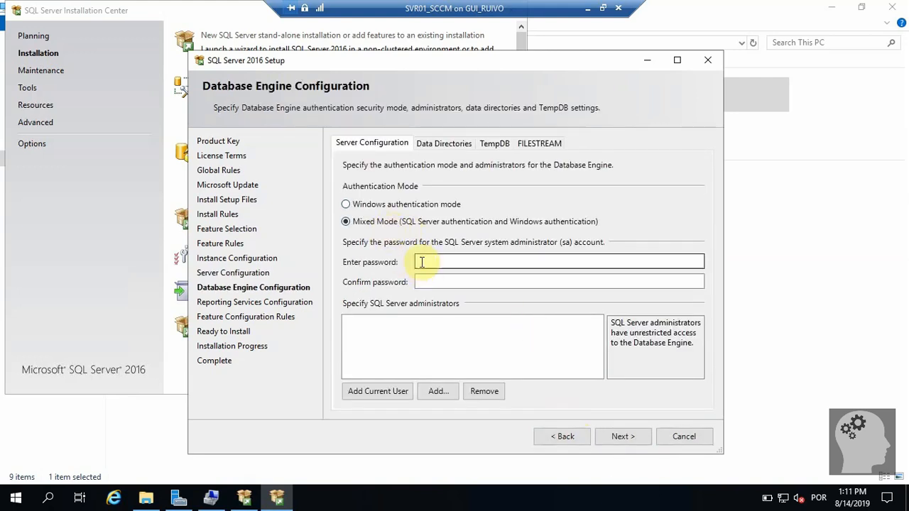
{"action": "left_click", "coordinate": [434, 392]}
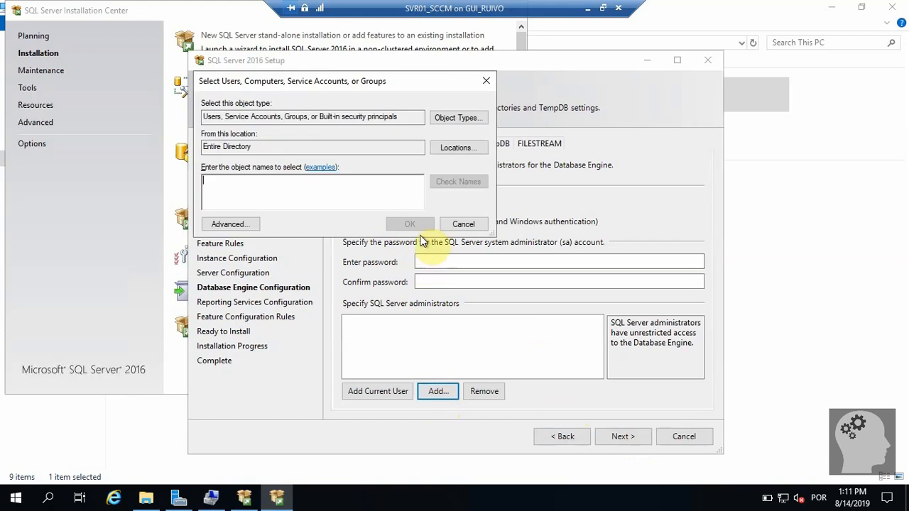
{"action": "type", "text": "sccm"}
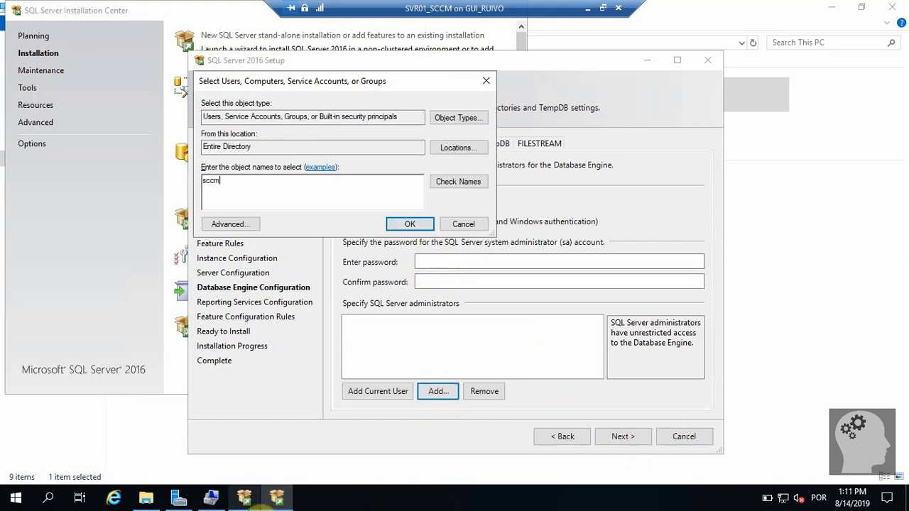
{"action": "left_click", "coordinate": [452, 181]}
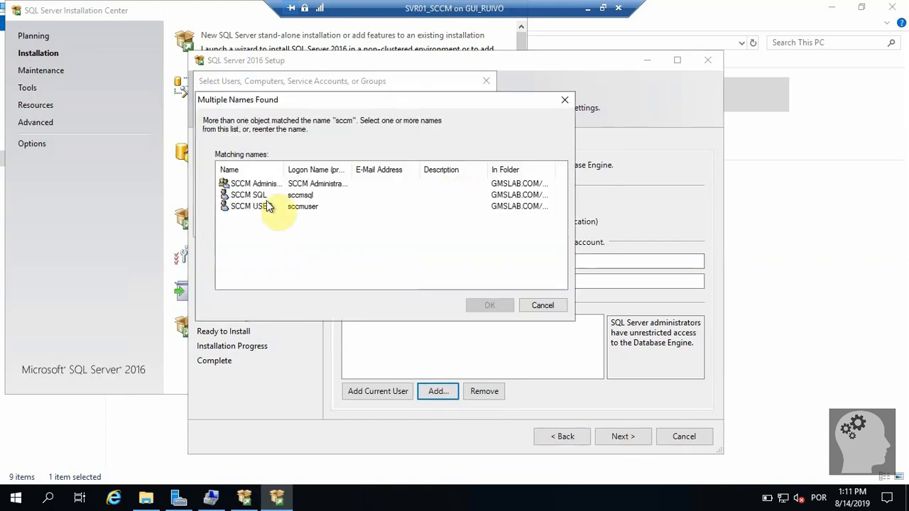
{"action": "double_click", "coordinate": [250, 182]}
{"action": "left_click", "coordinate": [404, 224]}
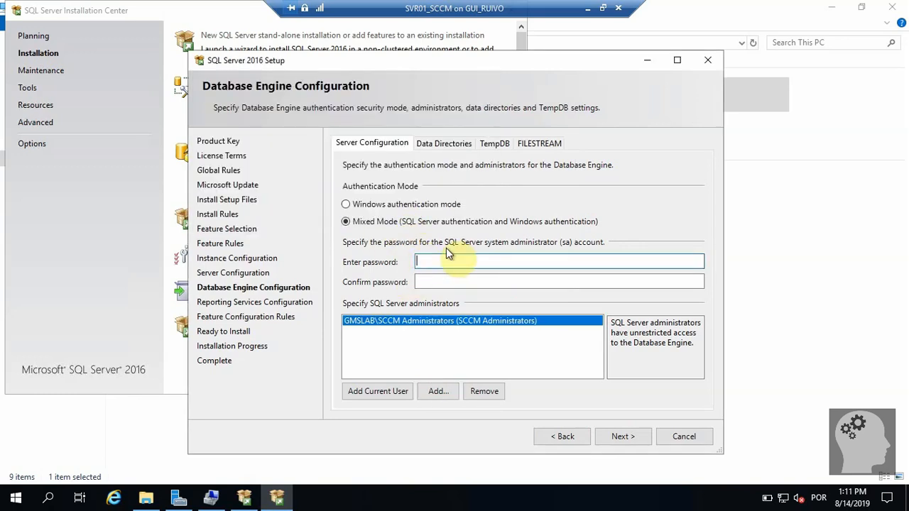
Enter and confirm the sa account password.
{"action": "type", "text": "Pa$$w0rd"}
{"action": "key", "text": "Tab"}
{"action": "type", "text": "Pa$"}
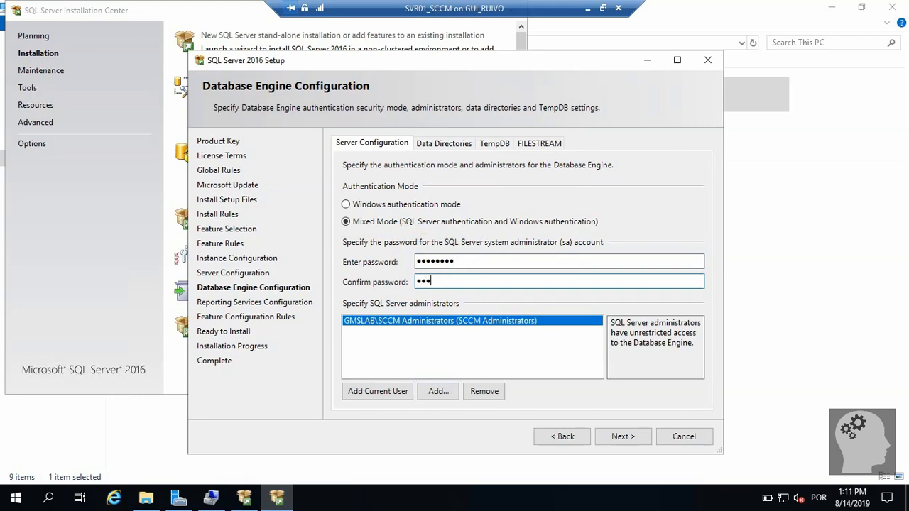
{"action": "type", "text": "$w0"}
{"action": "left_click", "coordinate": [495, 146]}
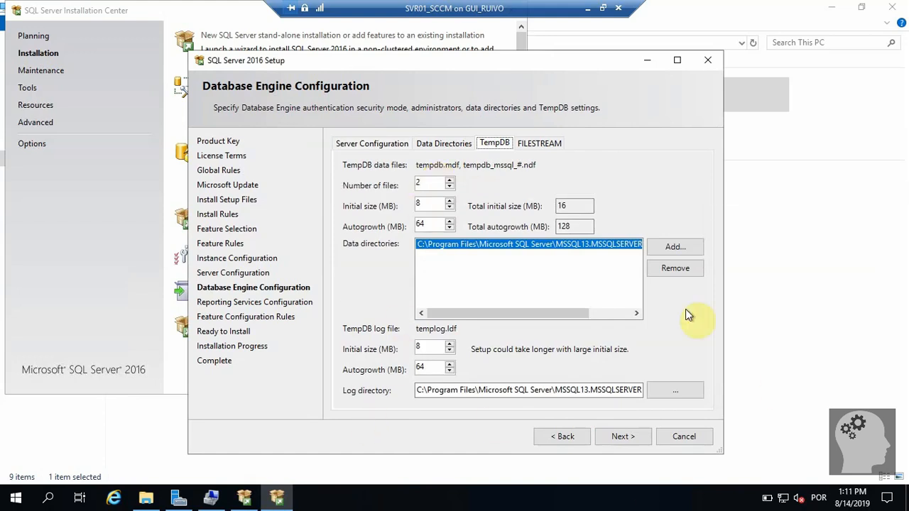
Review the TempDB, Data Directories and FILESTREAM tabs, then return to Server Configuration.
{"action": "left_click_drag", "start_coordinate": [523, 313], "coordinate": [465, 319]}
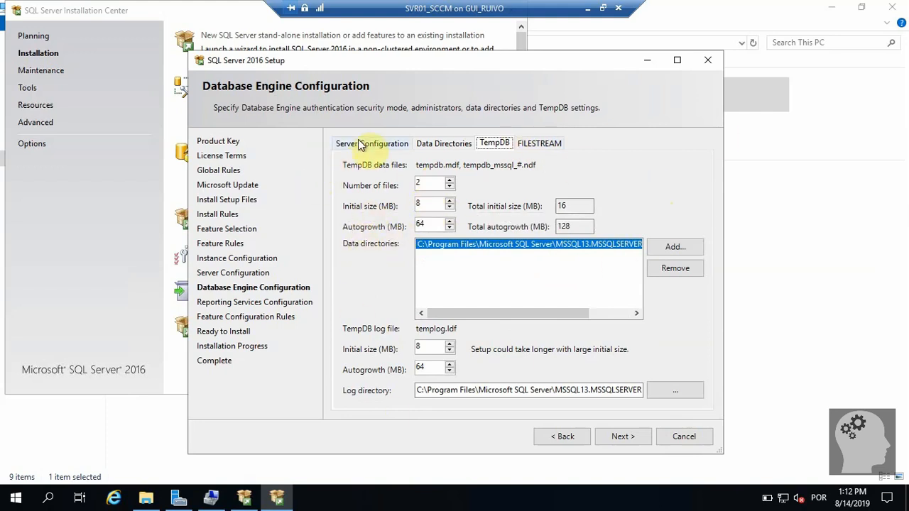
{"action": "left_click", "coordinate": [463, 144]}
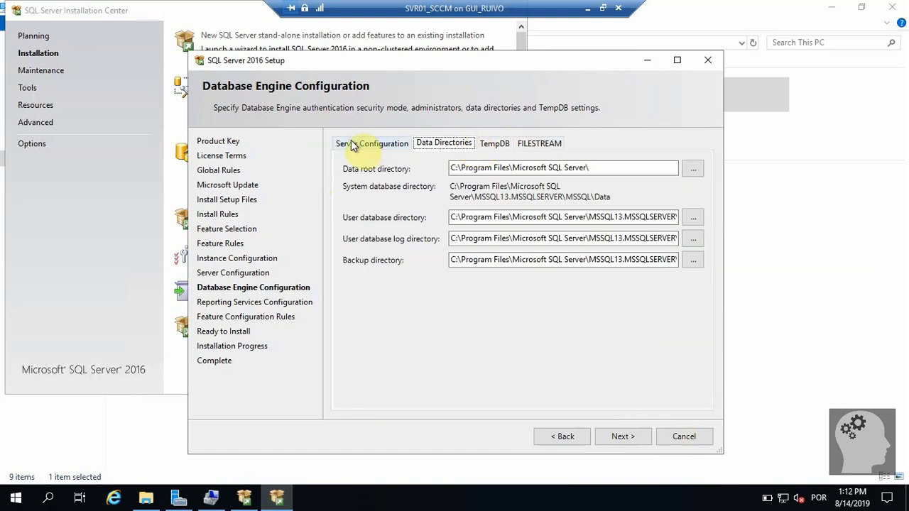
{"action": "left_click", "coordinate": [538, 143]}
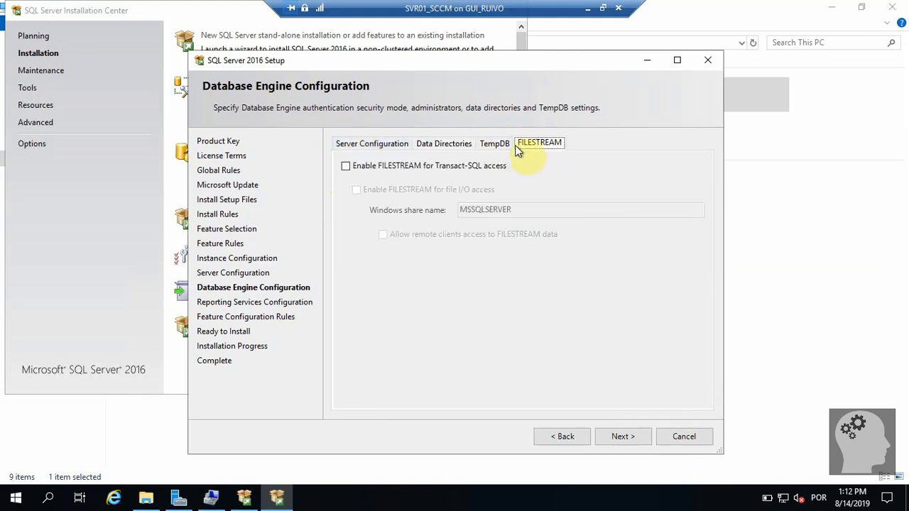
{"action": "left_click", "coordinate": [363, 144]}
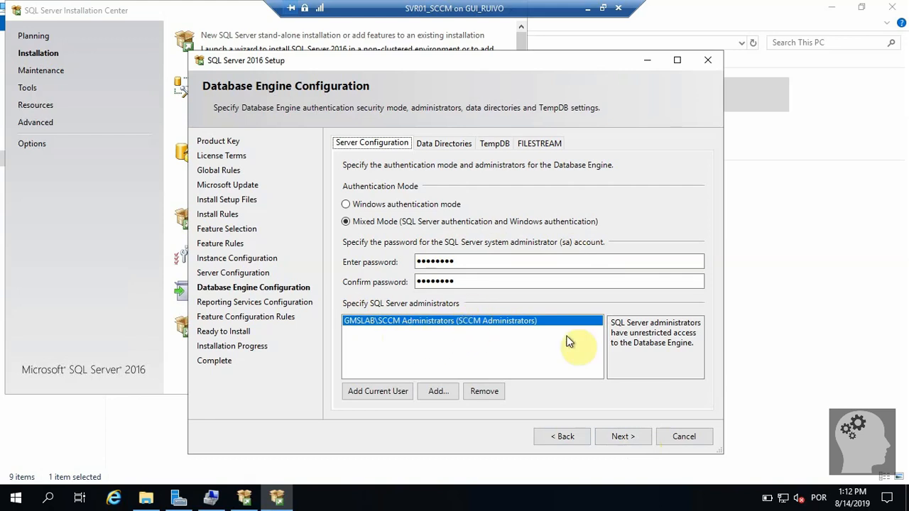
Accept the Database Engine settings and keep Reporting Services in native Install and configure mode.
{"action": "left_click", "coordinate": [625, 436]}
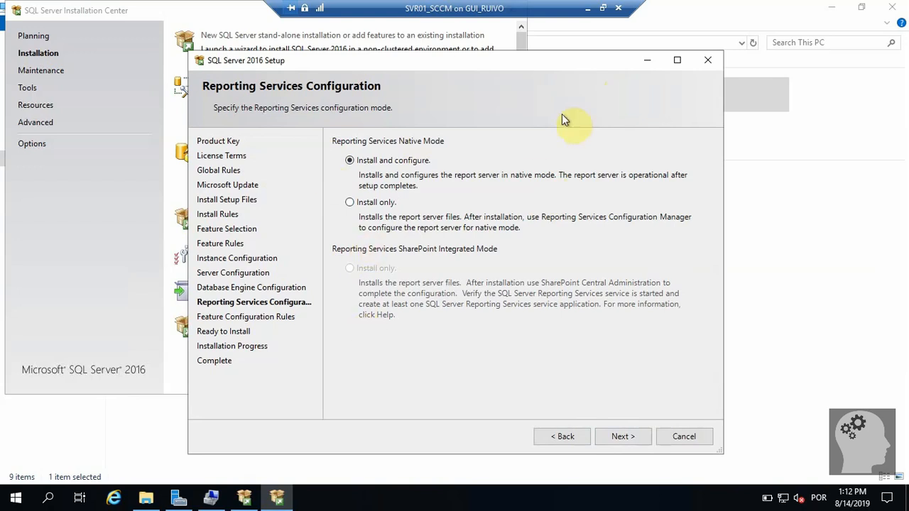
{"action": "left_click", "coordinate": [617, 439]}
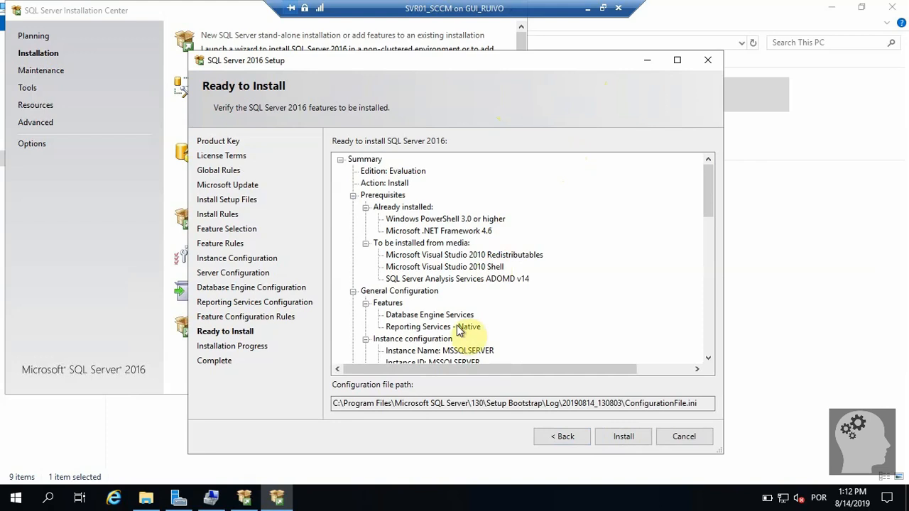
Review the Ready to Install summary and configuration file path, then start installing SQL Server 2016.
{"action": "left_click_drag", "start_coordinate": [695, 403], "coordinate": [626, 403]}
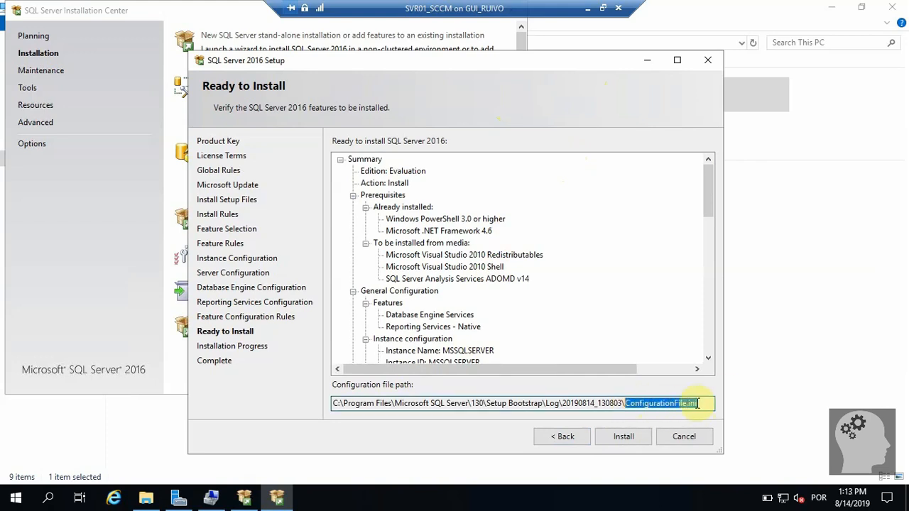
{"action": "left_click", "coordinate": [698, 403]}
{"action": "scroll", "coordinate": [478, 231], "scroll_direction": "down", "scroll_amount": 15}
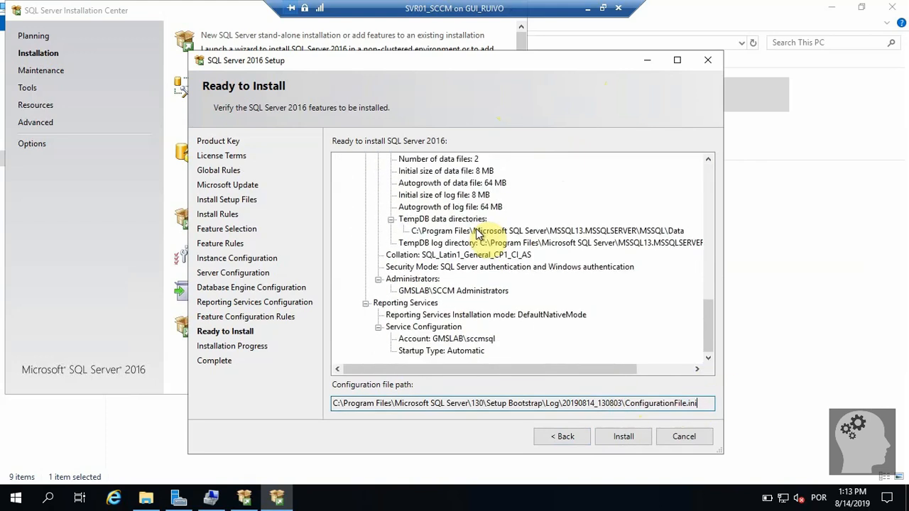
{"action": "scroll", "coordinate": [477, 232], "scroll_direction": "up", "scroll_amount": 1}
{"action": "scroll", "coordinate": [477, 232], "scroll_direction": "down", "scroll_amount": 1}
{"action": "scroll", "coordinate": [479, 233], "scroll_direction": "up", "scroll_amount": 10}
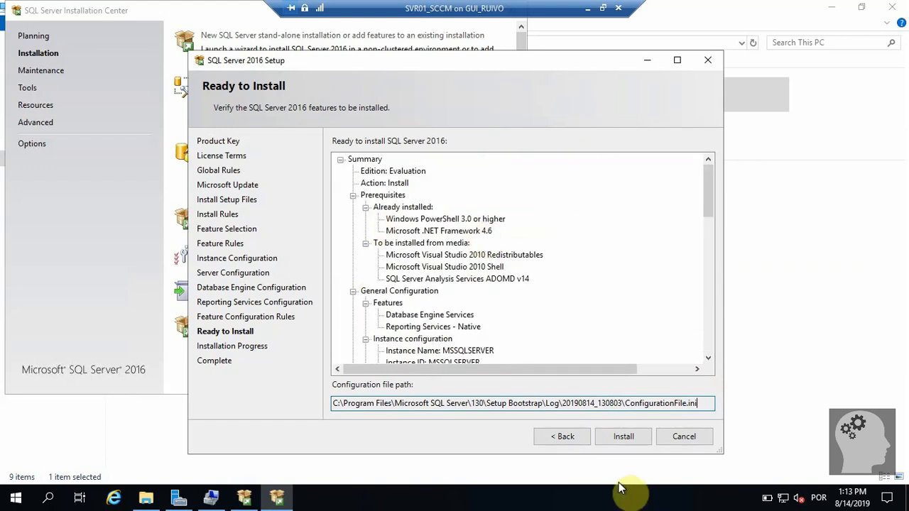
{"action": "left_click", "coordinate": [623, 439]}
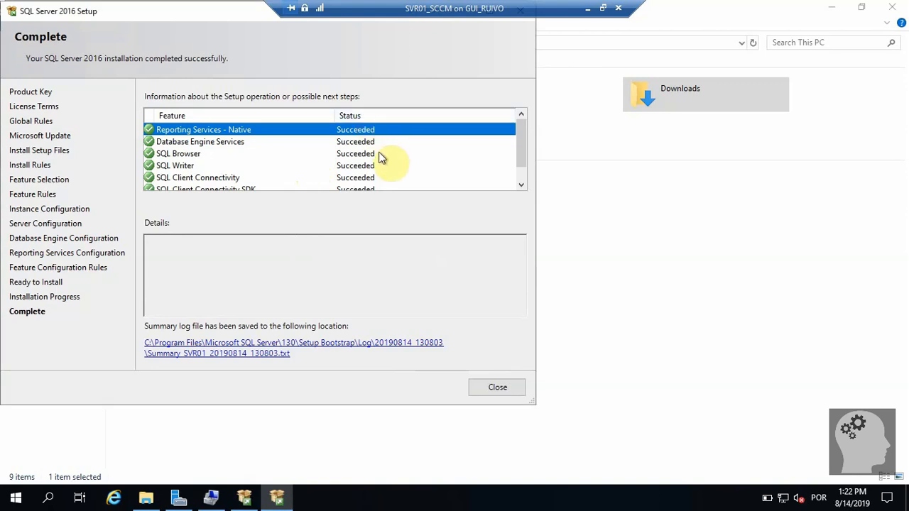
Verify every feature shows Succeeded on the Complete page, then close the setup wizard.
{"action": "scroll", "coordinate": [380, 156], "scroll_direction": "down", "scroll_amount": 1}
{"action": "scroll", "coordinate": [380, 156], "scroll_direction": "up", "scroll_amount": 1}
{"action": "left_click", "coordinate": [498, 387]}
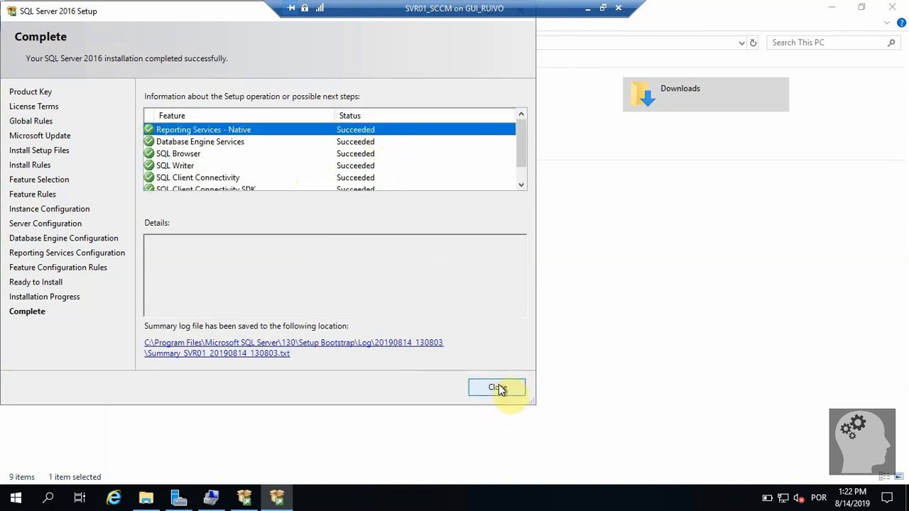